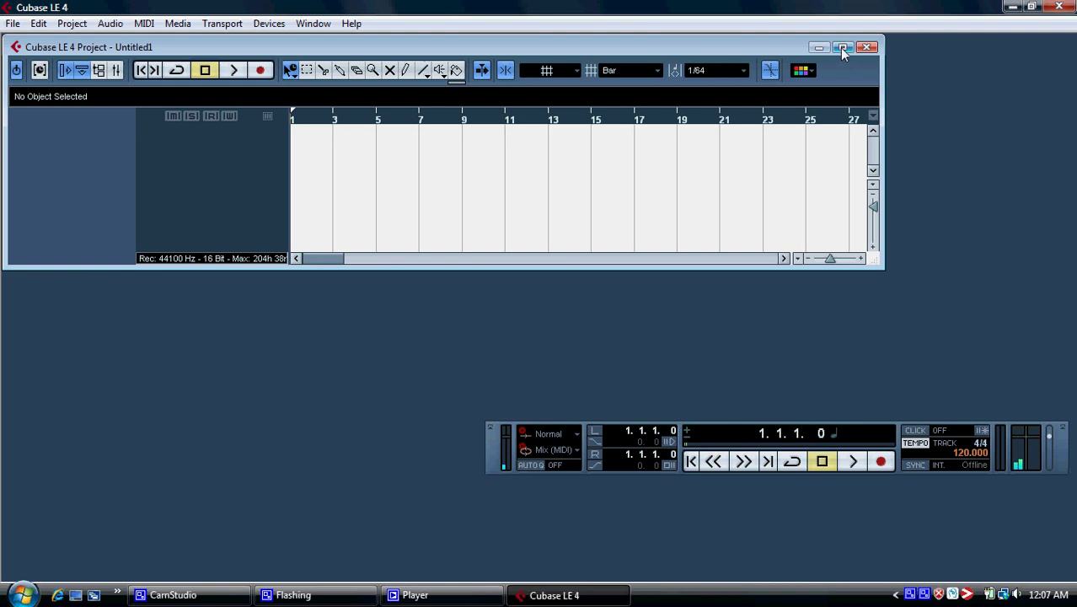
Step: Select M-Audio USB 2.0 ASIO as the ASIO driver of the VST Audio System in the device setup
click(283, 31)
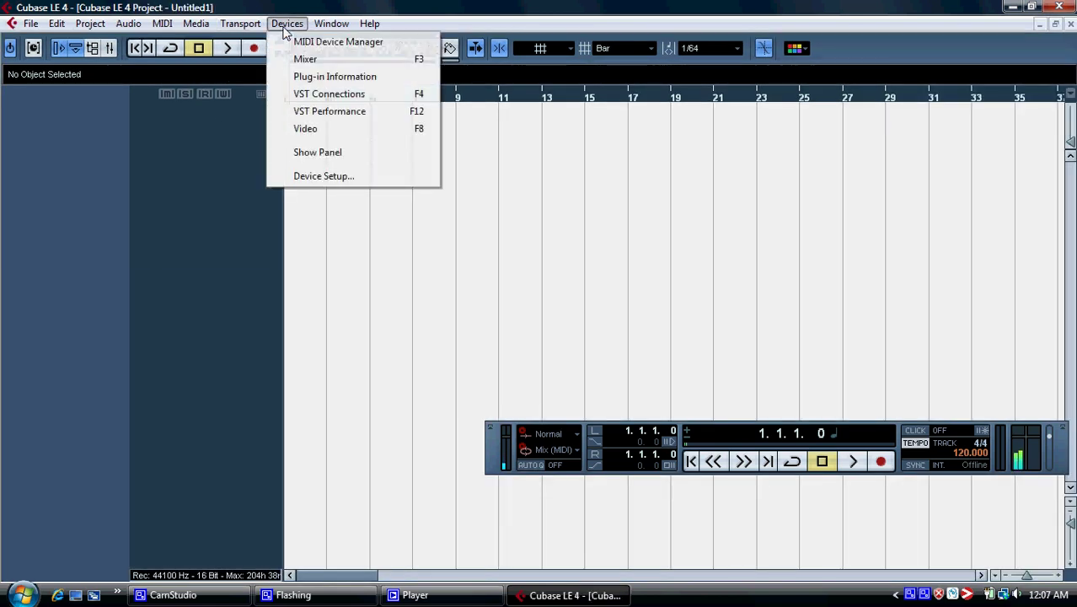
click(306, 176)
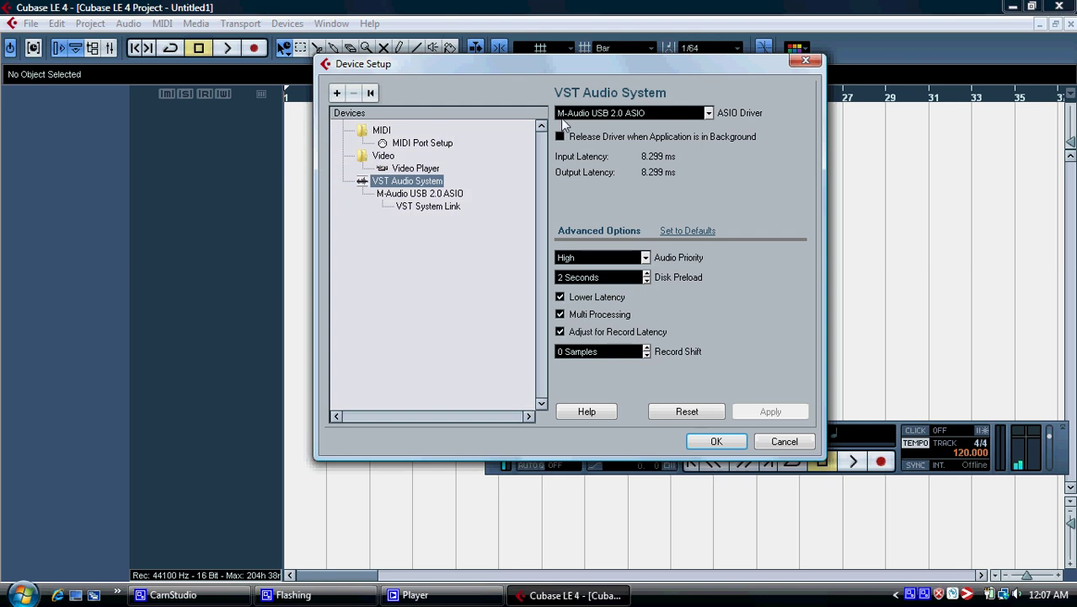
click(689, 114)
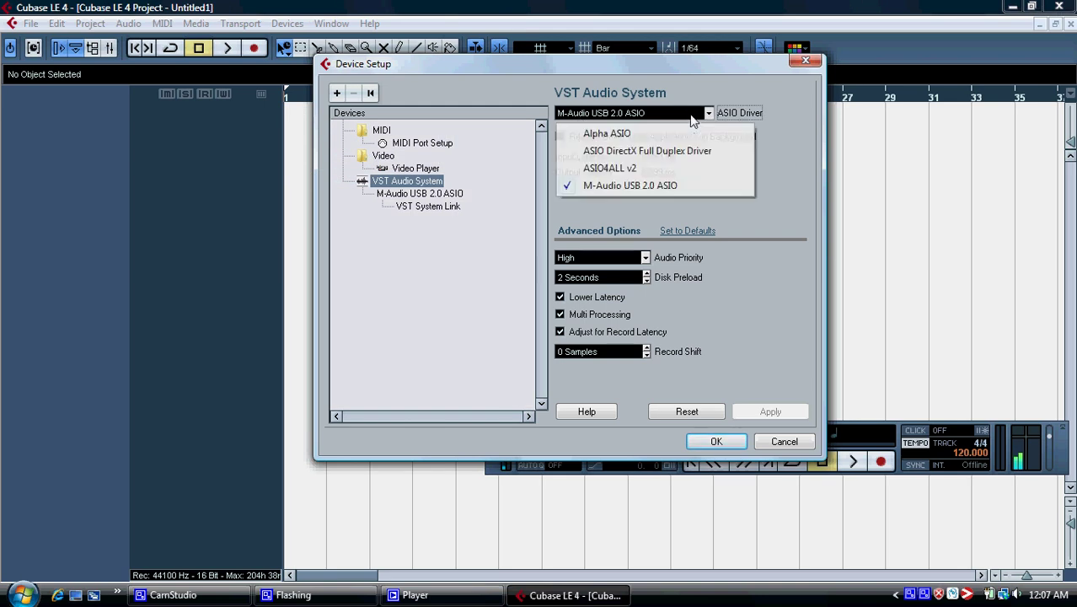
click(630, 187)
click(519, 308)
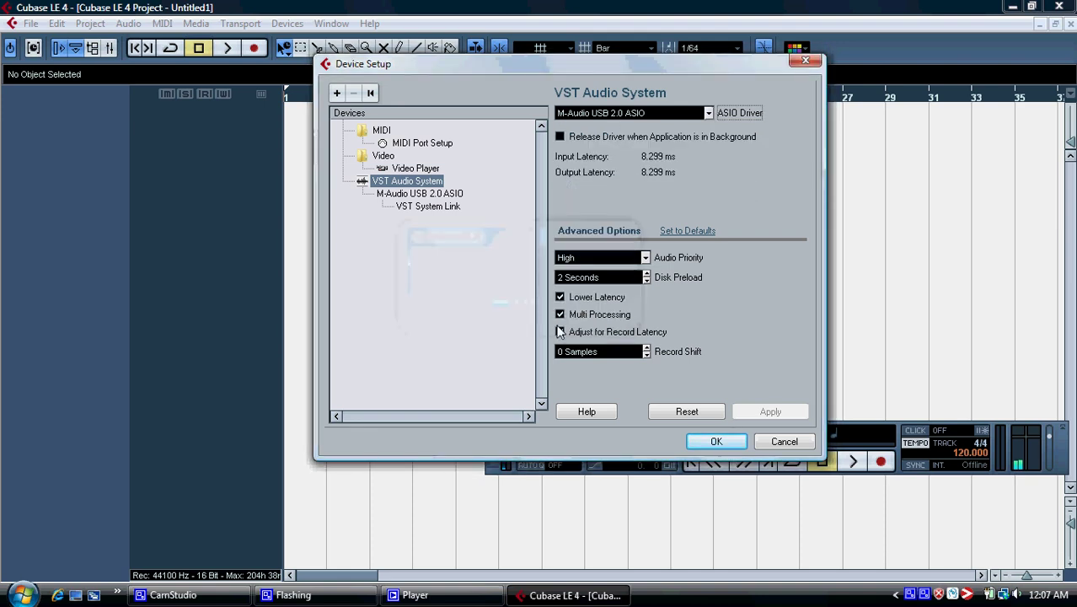
click(708, 441)
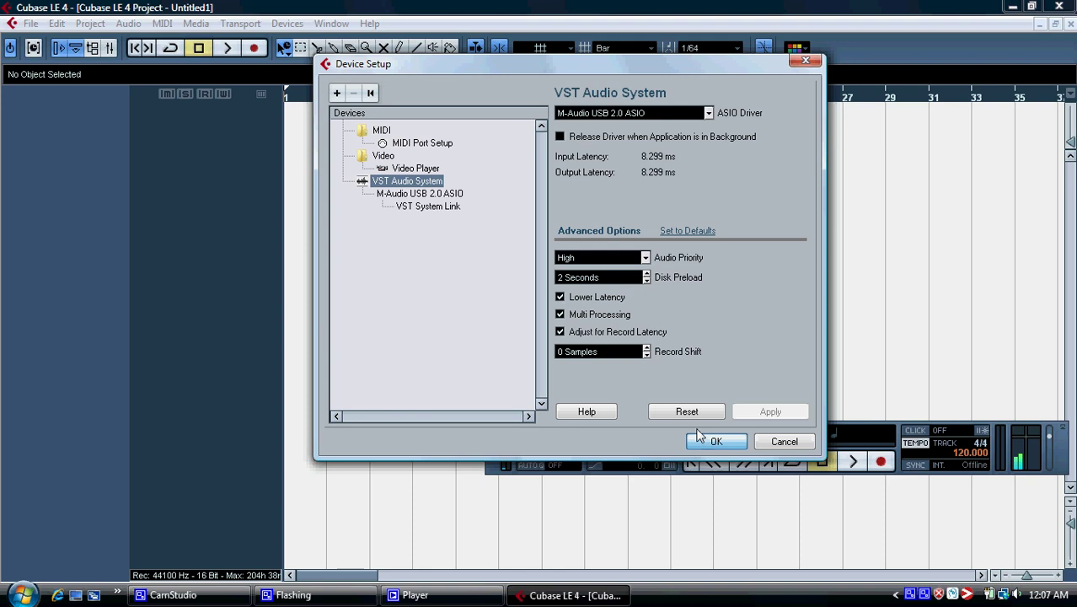
Step: Open the VST Connections and remove the Stereo In bus from the inputs
click(287, 24)
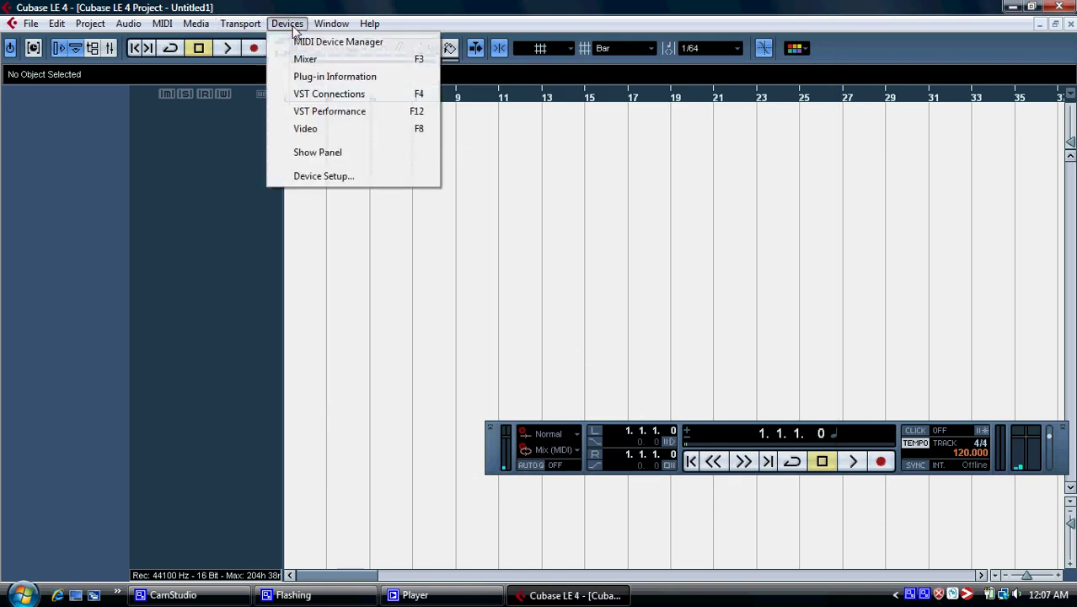
click(318, 96)
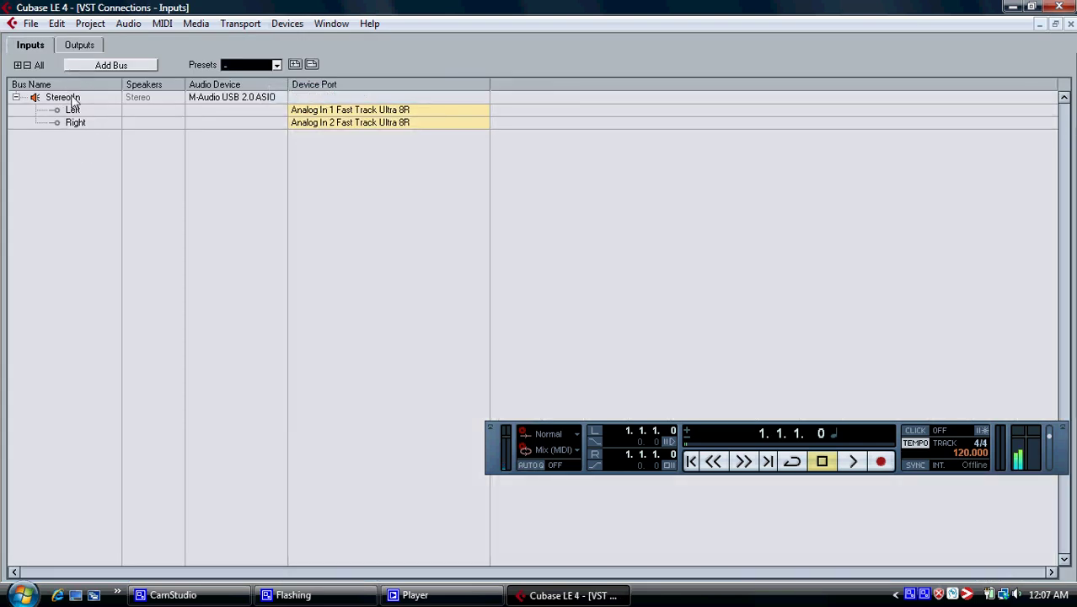
right_click(73, 99)
click(123, 177)
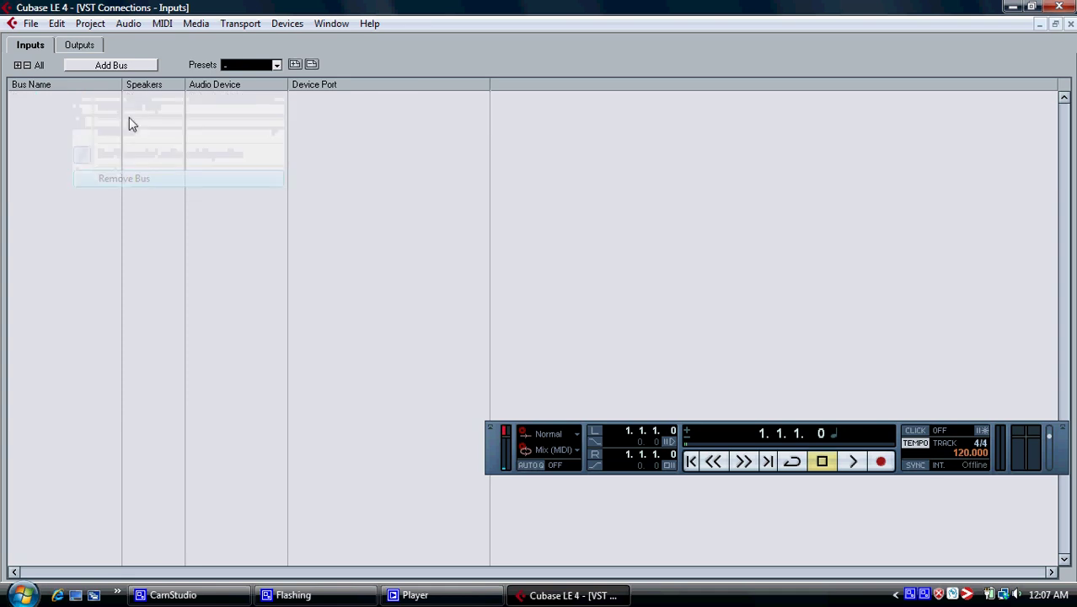
Step: Add eight input buses with the Mono configuration
click(100, 66)
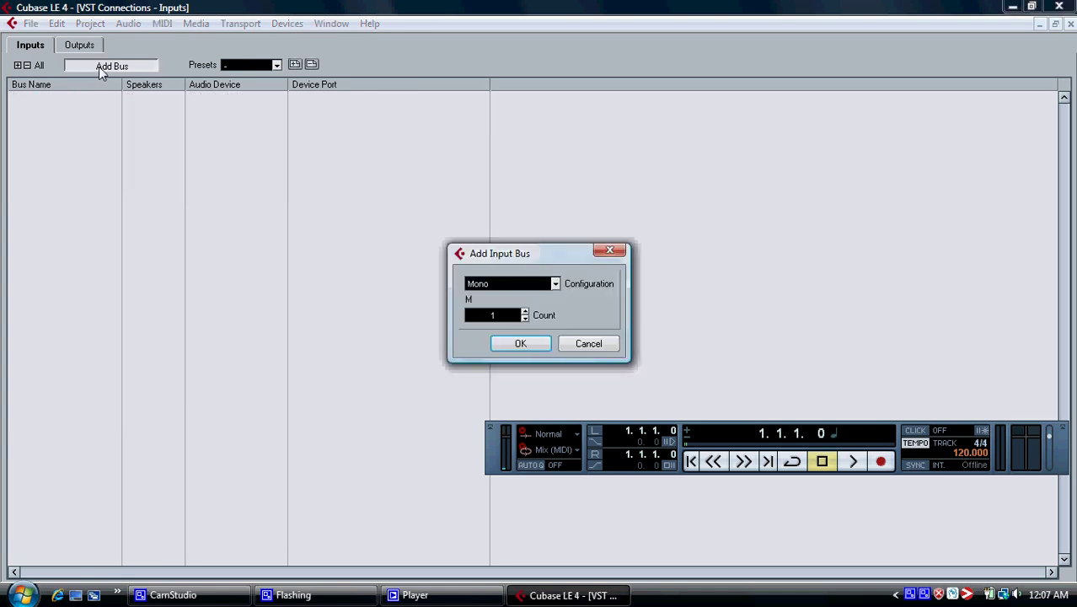
click(523, 311)
click(524, 311)
click(523, 311)
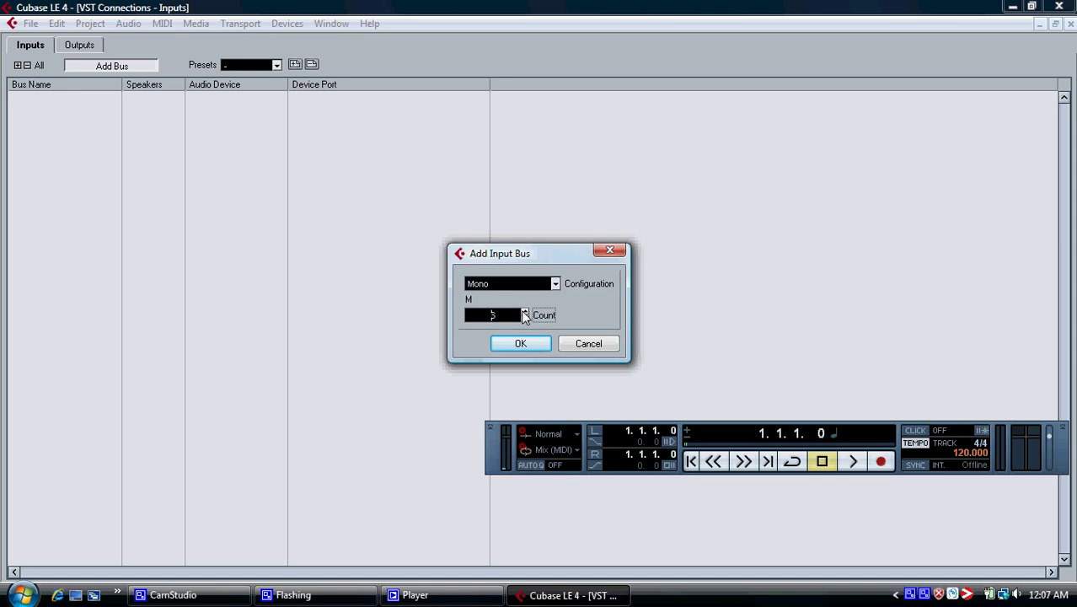
click(523, 311)
click(517, 344)
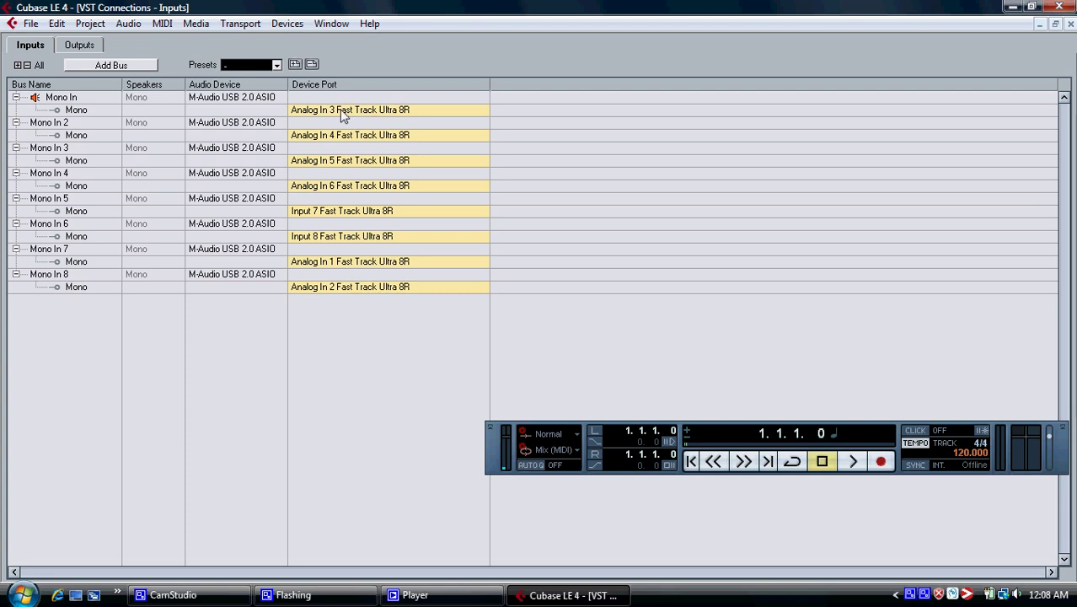
Step: Assign the device ports of the first four mono input buses to Analog In 1, 2, 3 and 4 of the Fast Track Ultra 8R
double_click(56, 99)
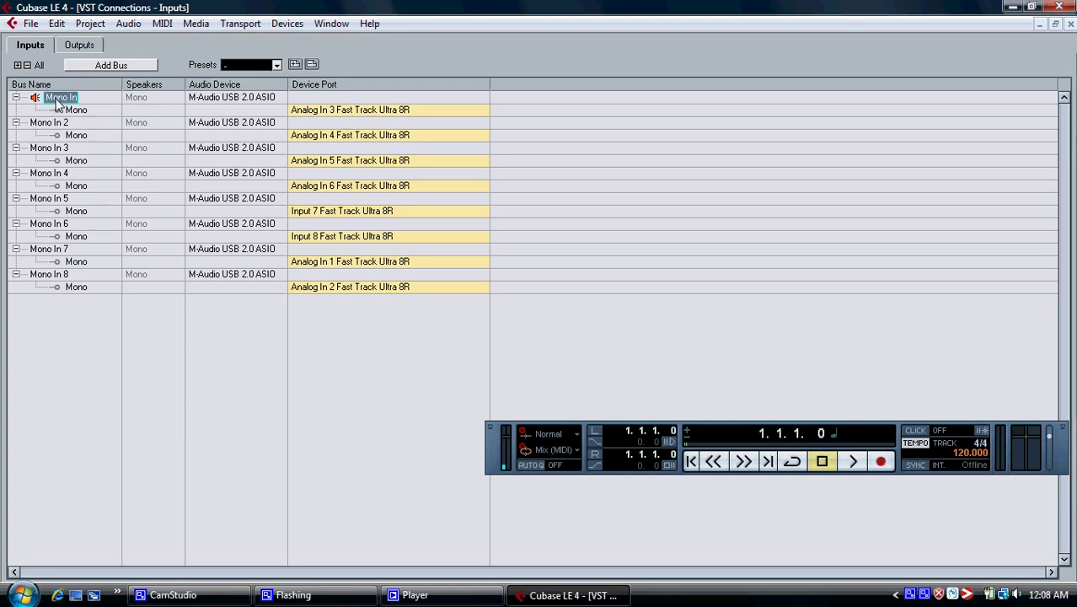
click(333, 114)
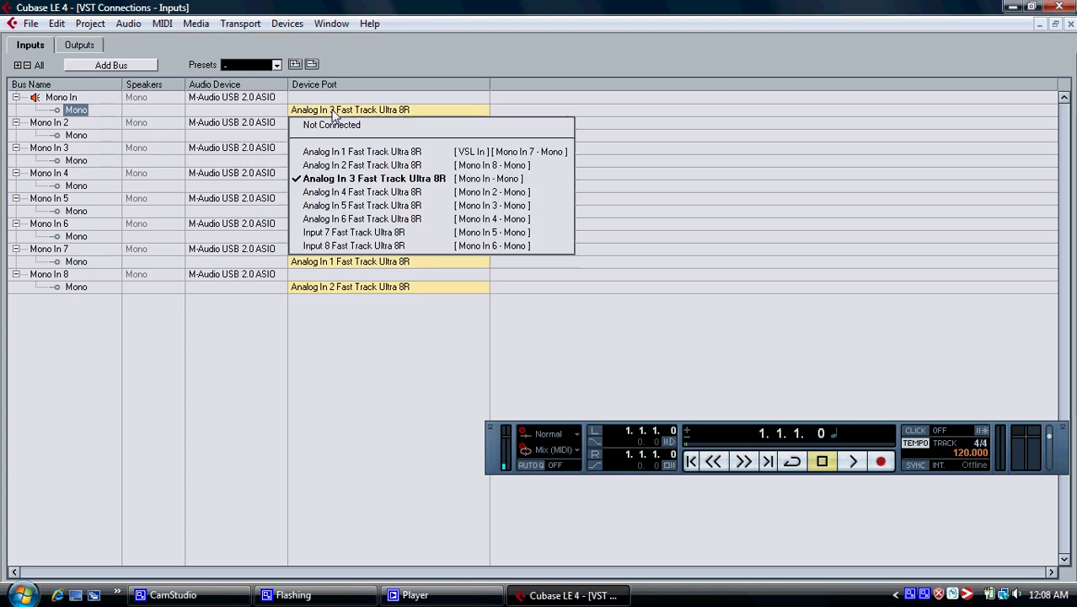
click(335, 157)
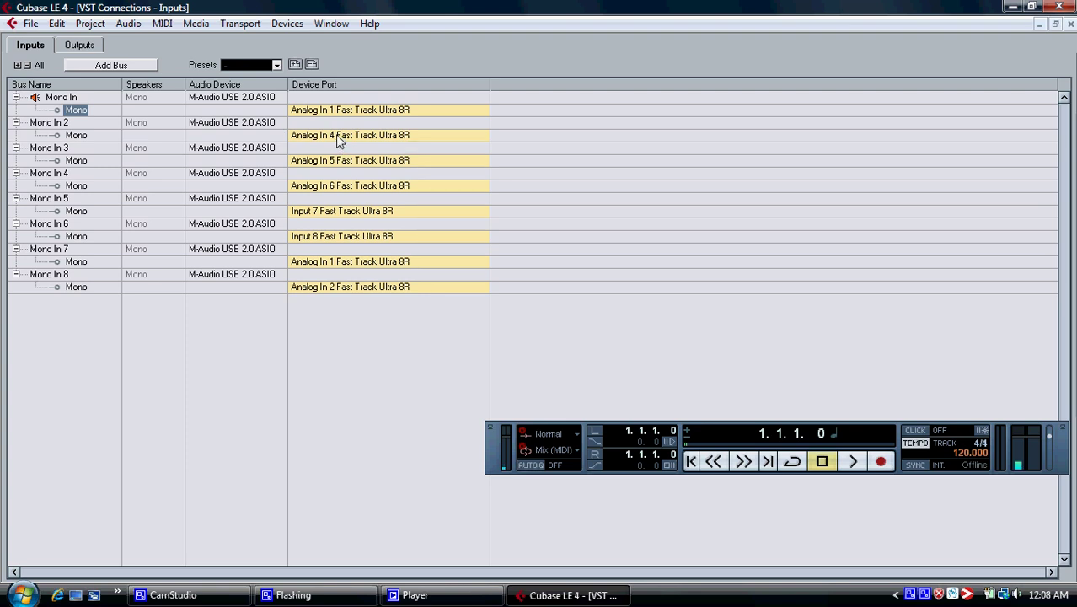
click(338, 141)
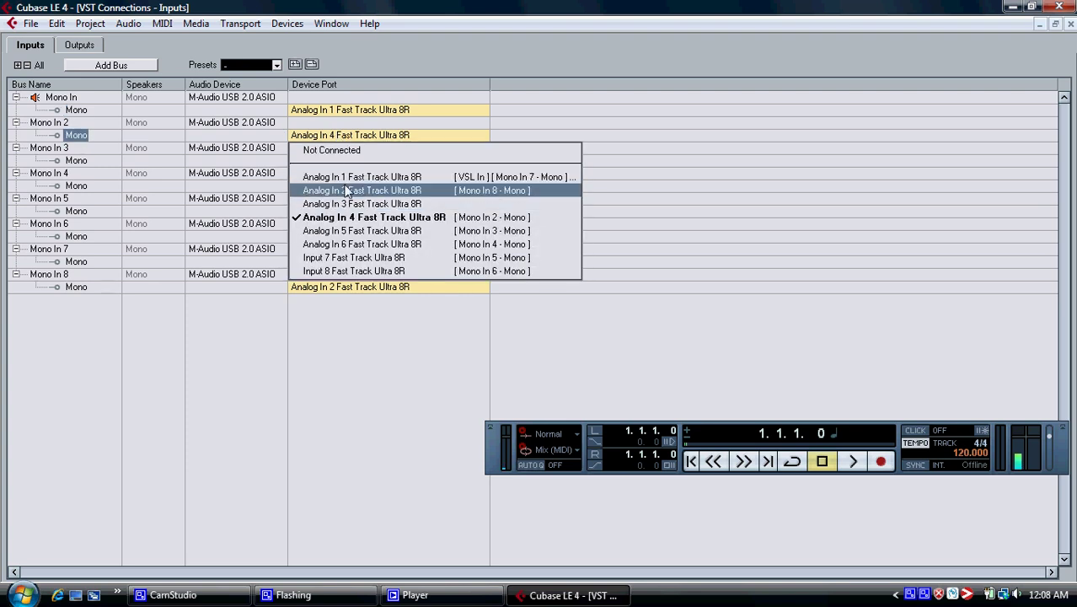
click(345, 189)
click(350, 161)
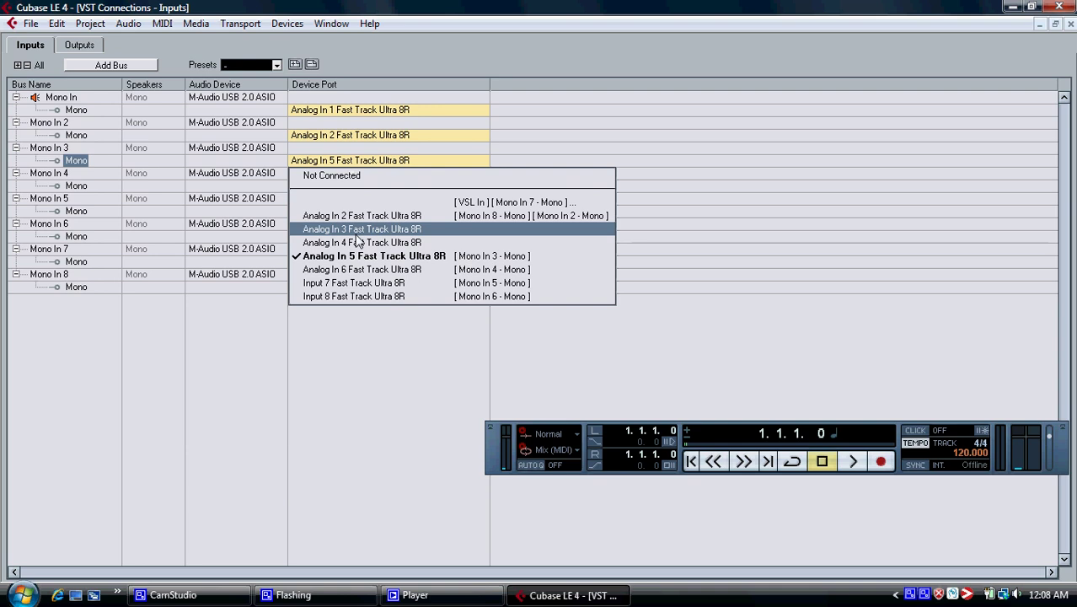
click(353, 228)
click(340, 186)
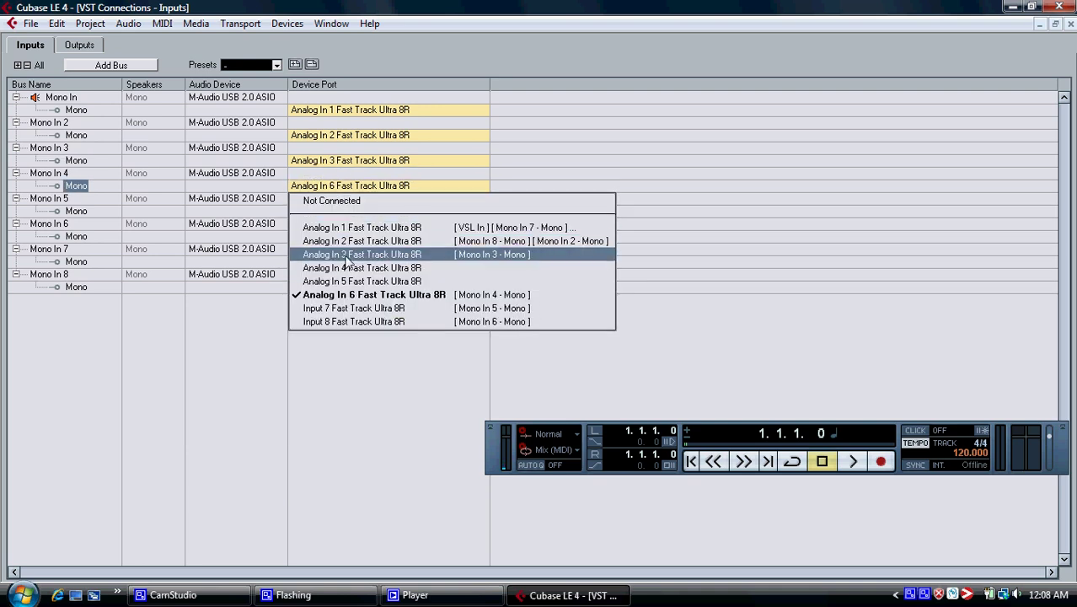
click(346, 268)
Step: Assign Mono In 5 to 8 to the Fast Track Ultra 8R ports Analog In 5, Analog In 6, Input 7 and Input 8
click(349, 211)
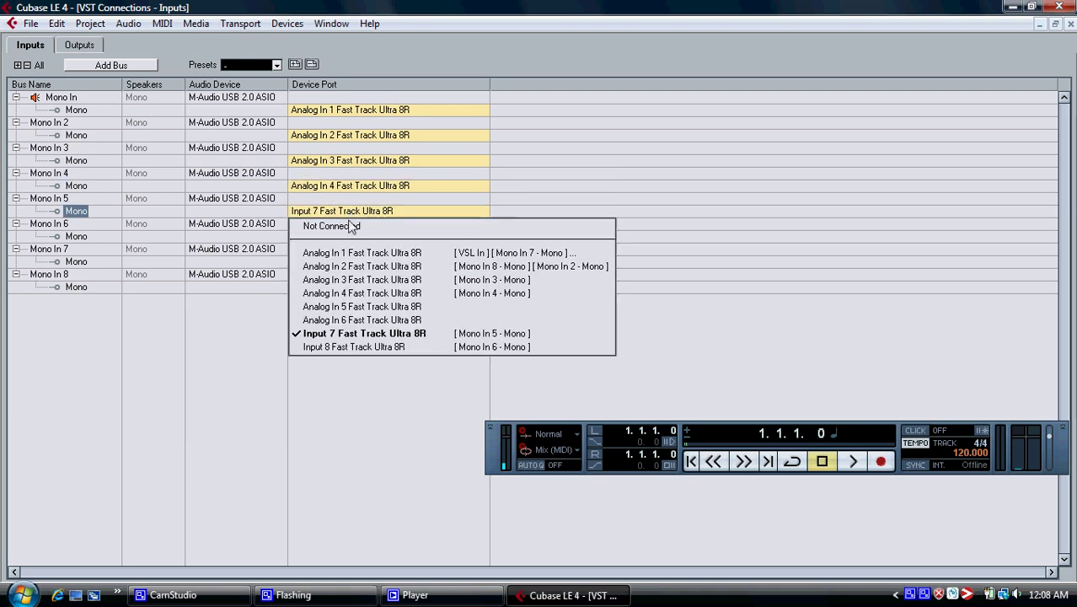
click(354, 306)
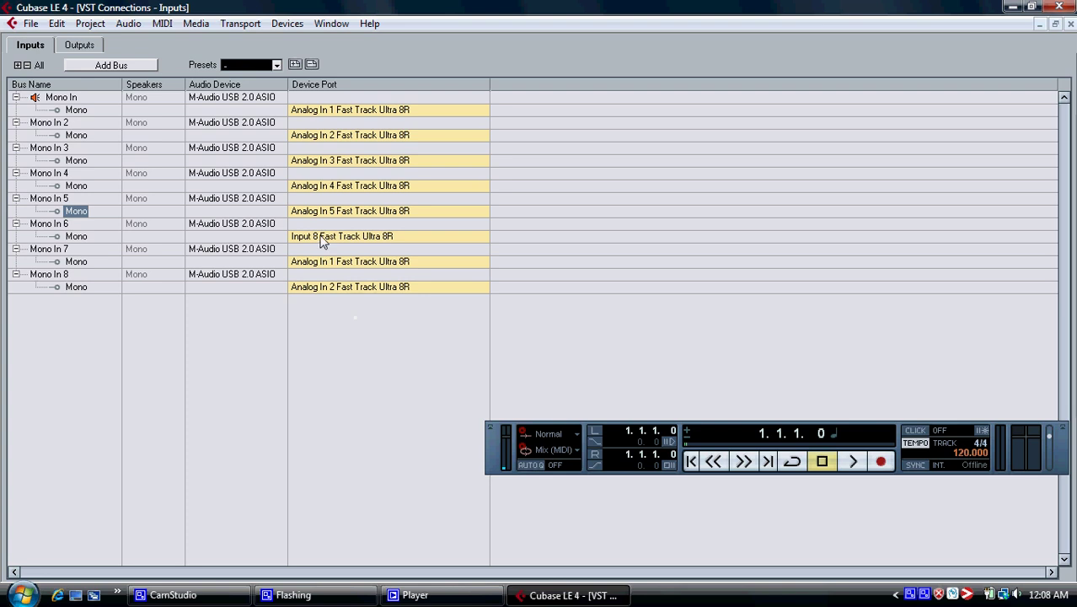
click(322, 236)
click(345, 345)
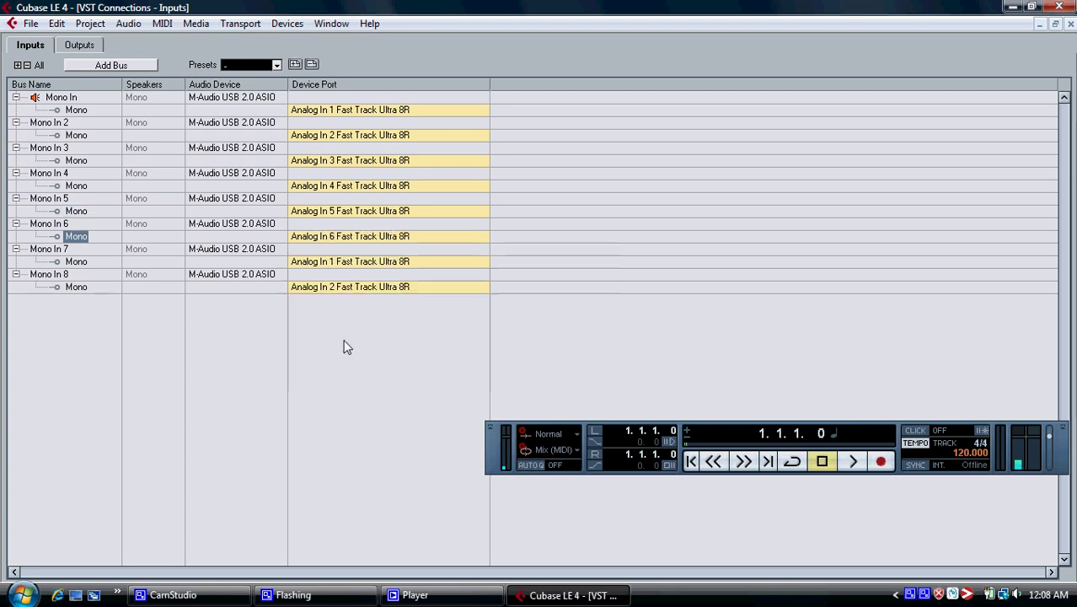
click(338, 261)
click(351, 384)
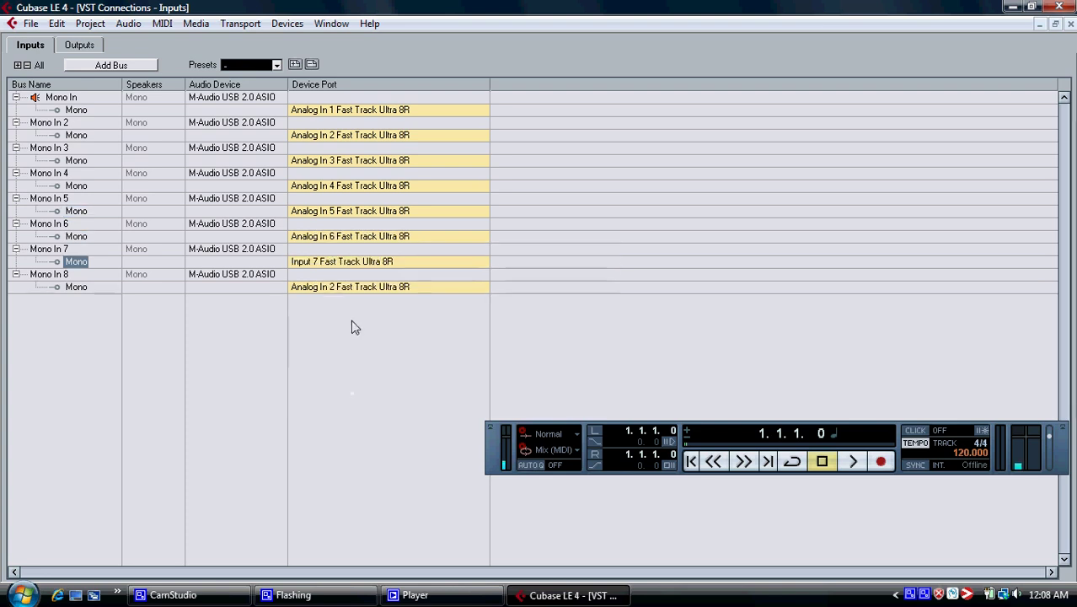
click(351, 287)
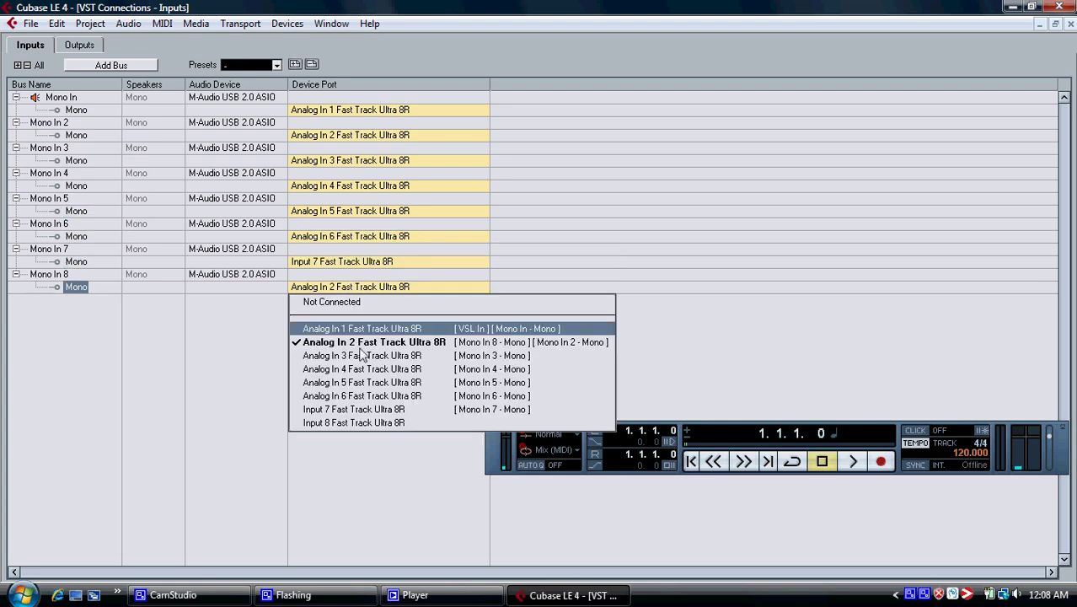
click(355, 425)
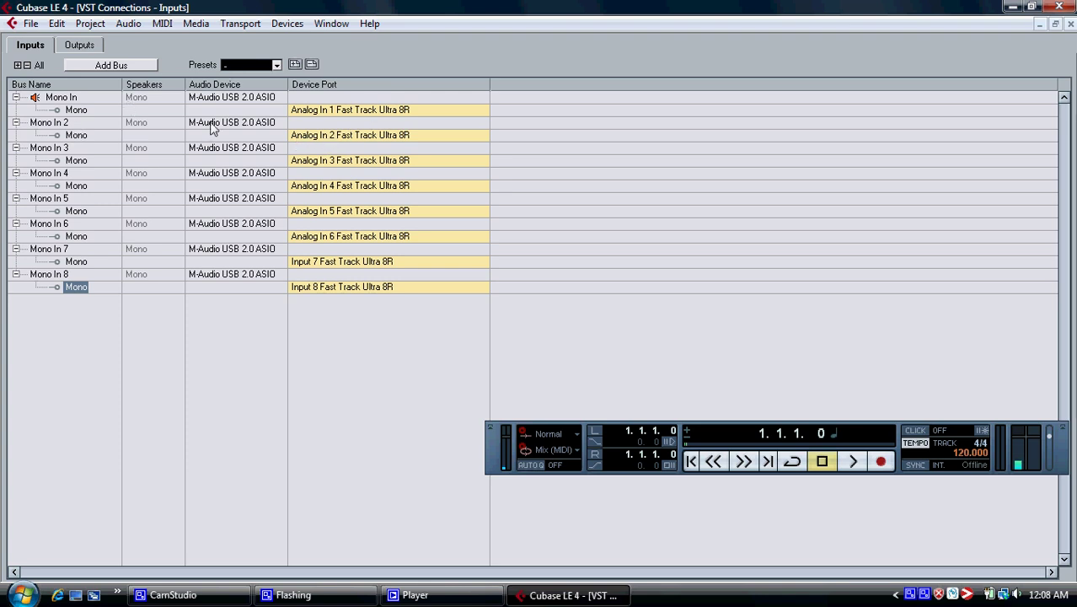
Step: Save the input bus configuration as a preset named "whatever"
click(48, 123)
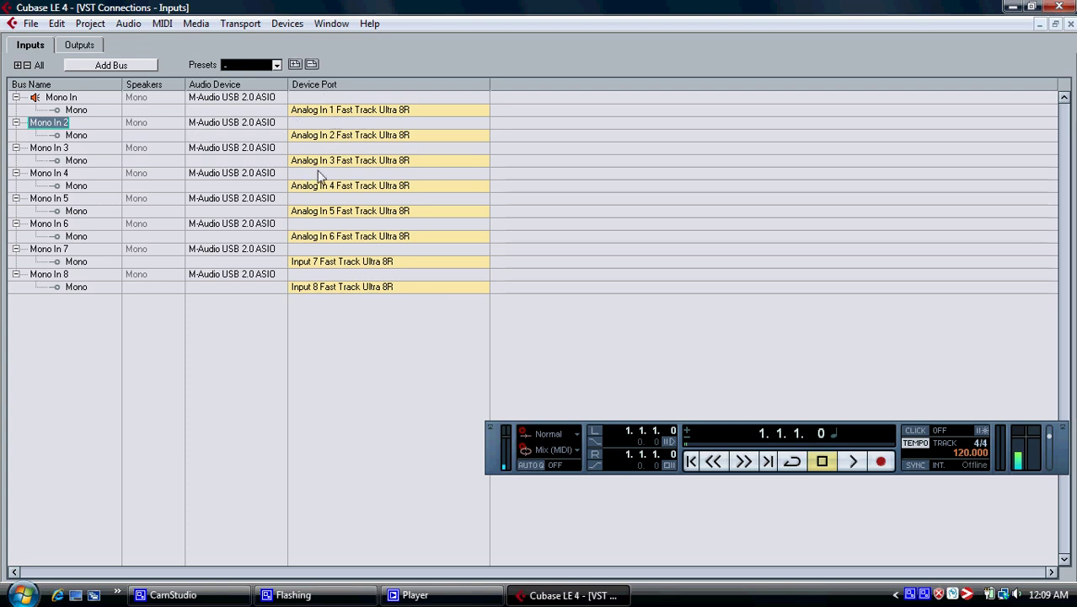
click(294, 65)
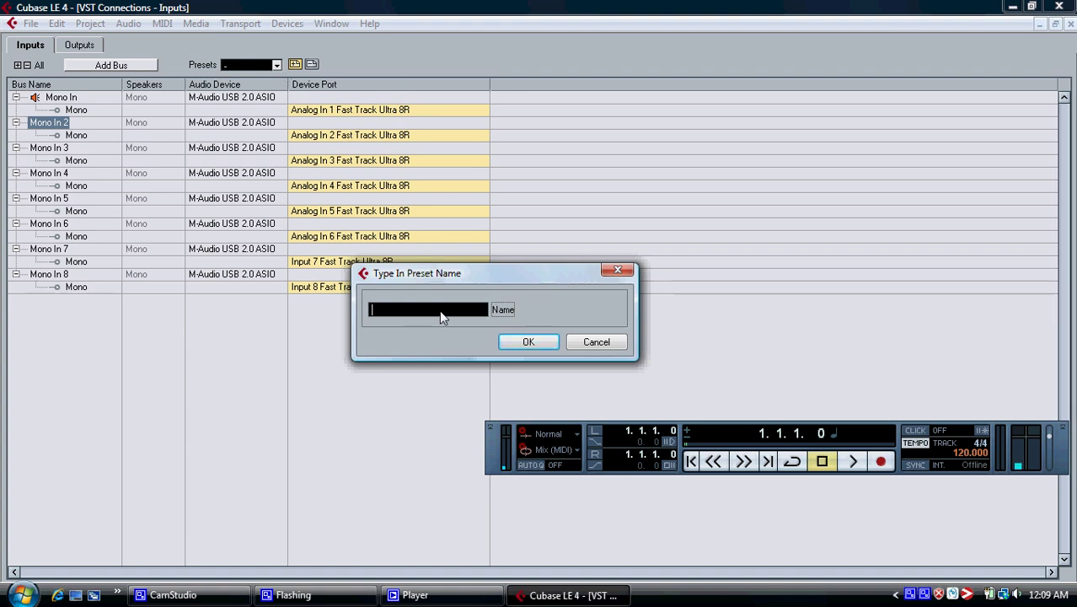
text(whatever)
key(Return)
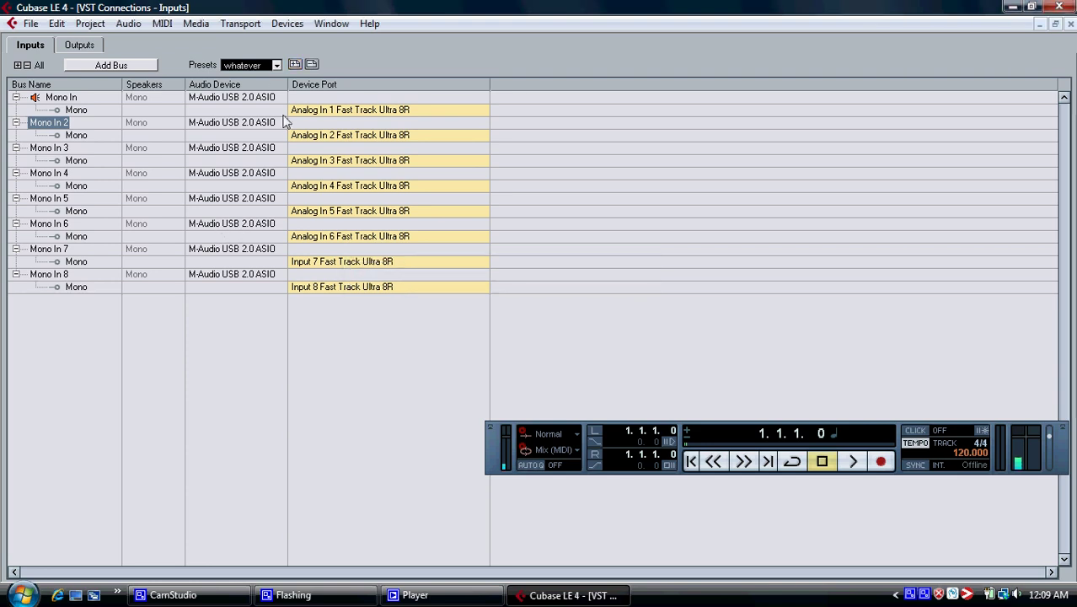
Step: Review the input preset list and the output bus connections, and close the VST Connections
click(276, 65)
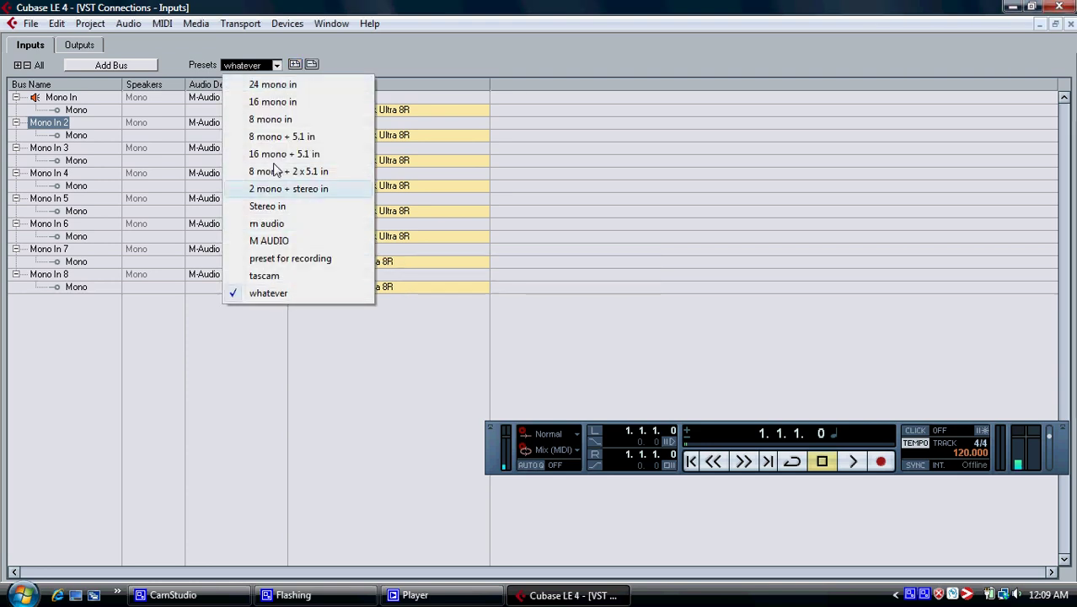
click(165, 45)
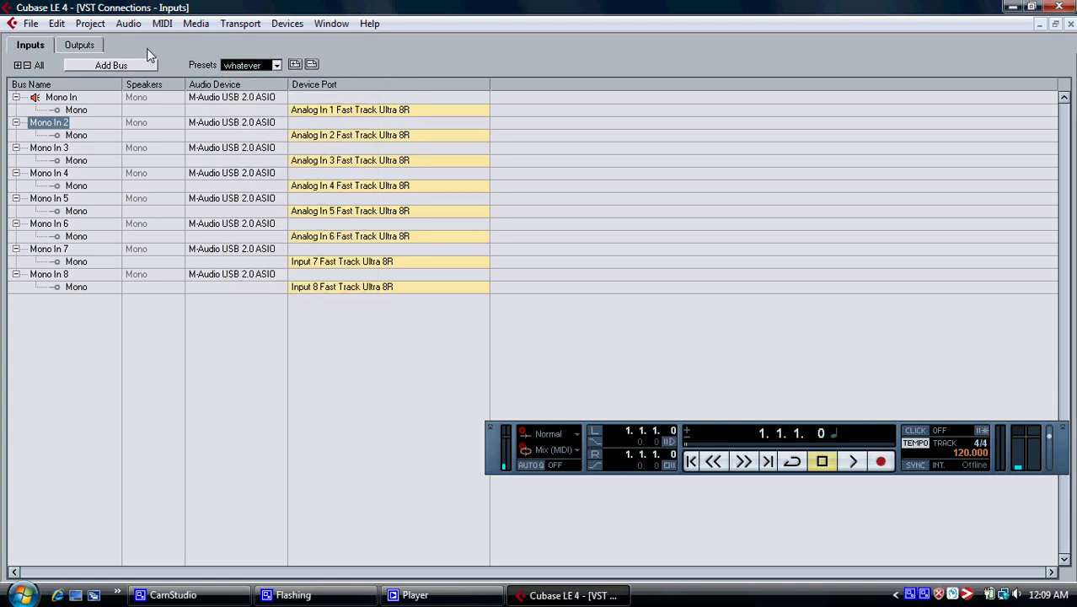
click(88, 46)
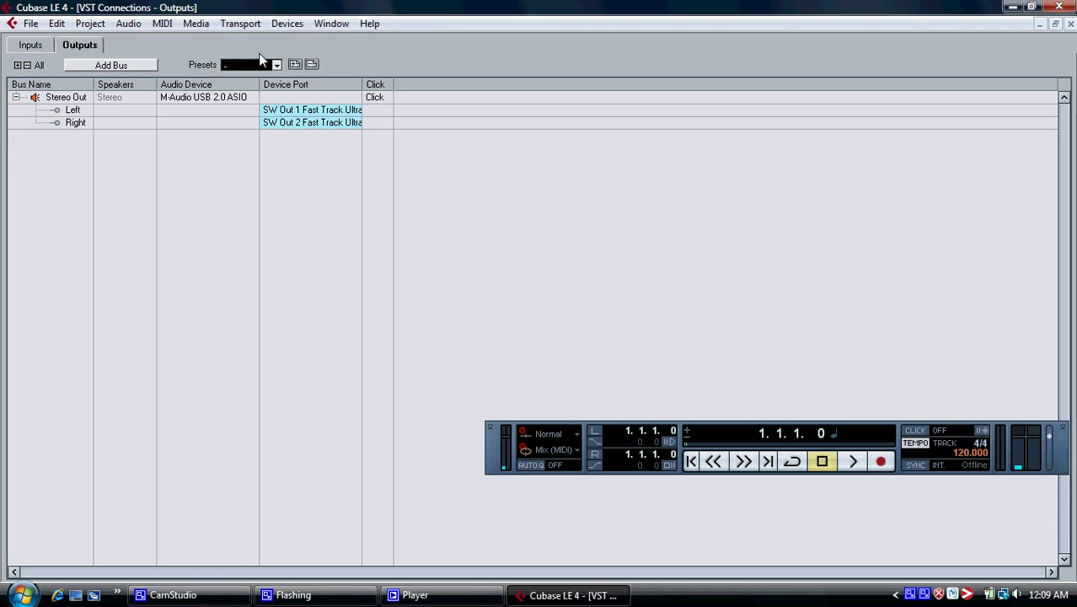
click(1069, 24)
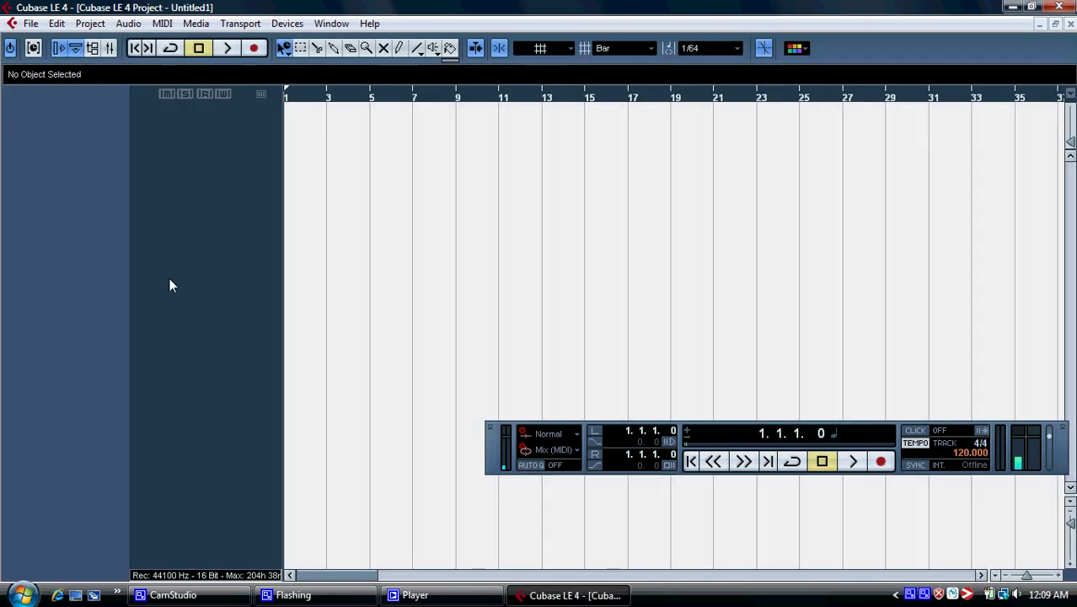
right_click(171, 156)
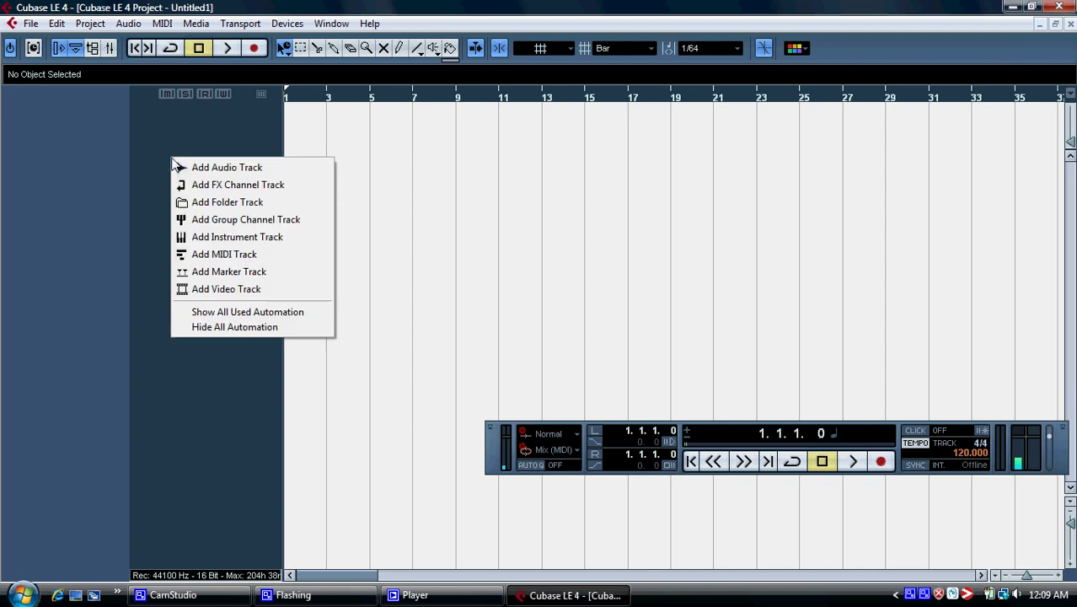
click(91, 23)
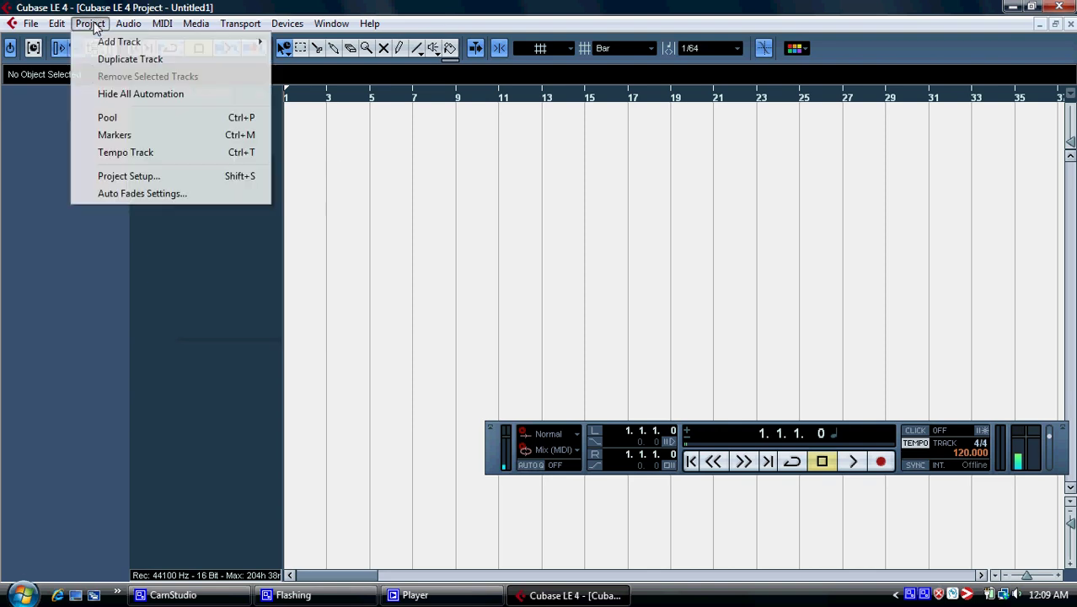
mouse_move(125, 44)
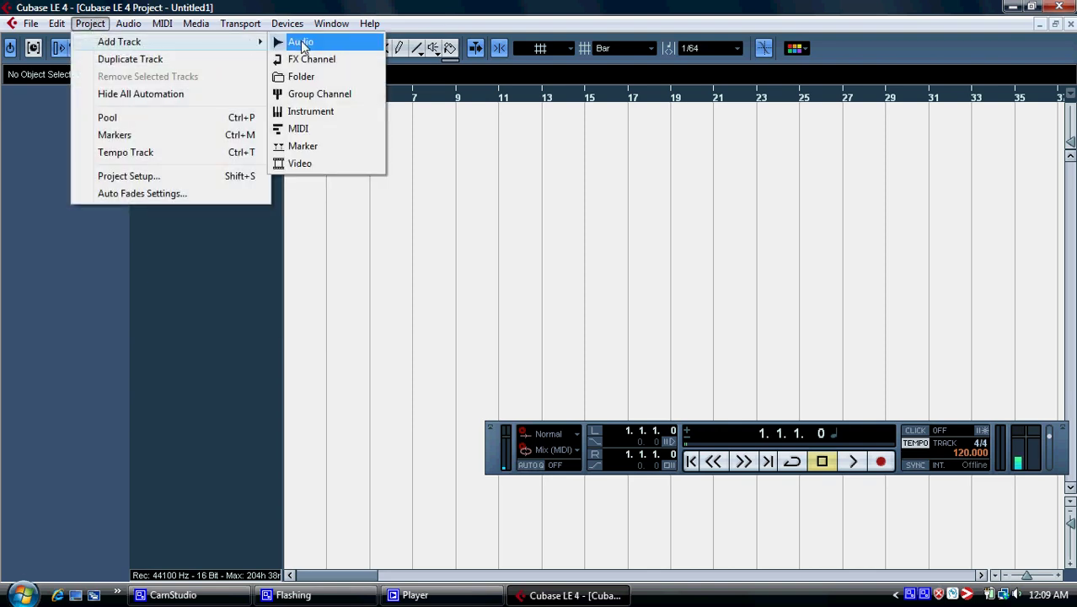
click(209, 289)
Step: Add eight mono audio tracks to the project
right_click(184, 207)
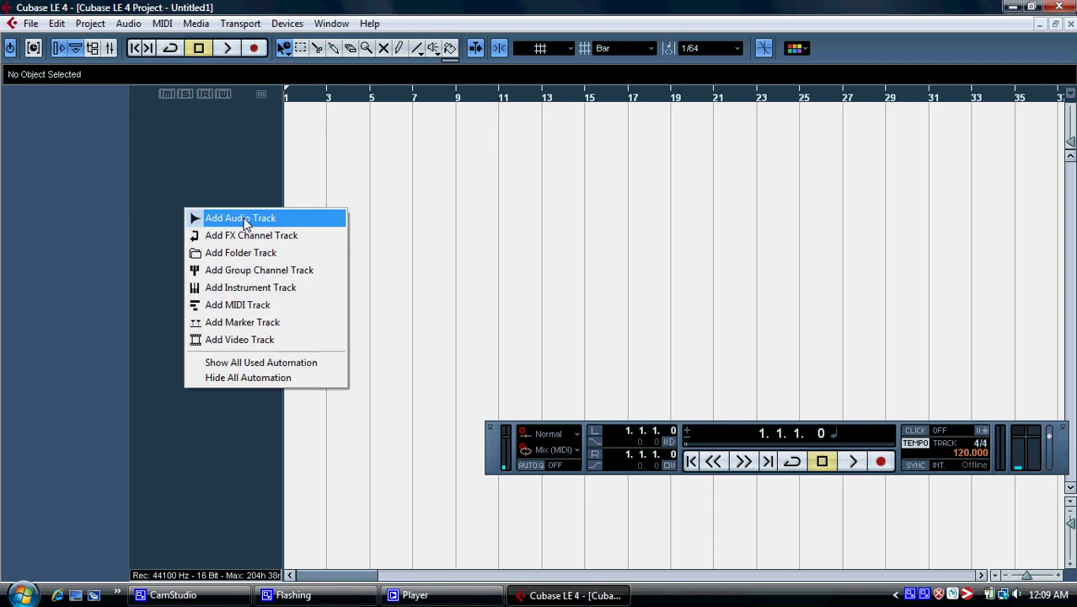
click(257, 221)
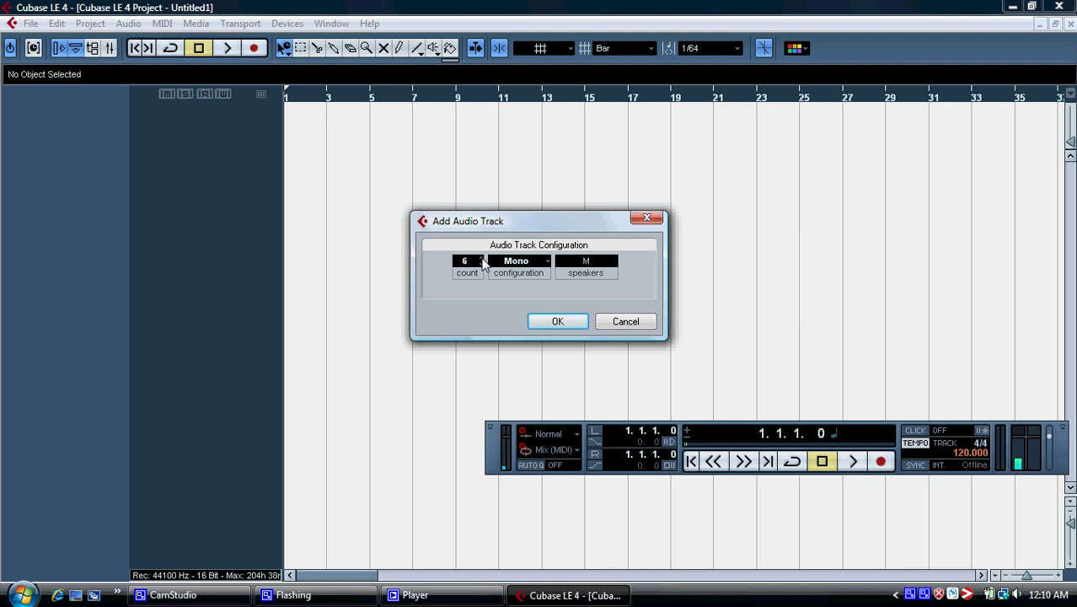
click(557, 321)
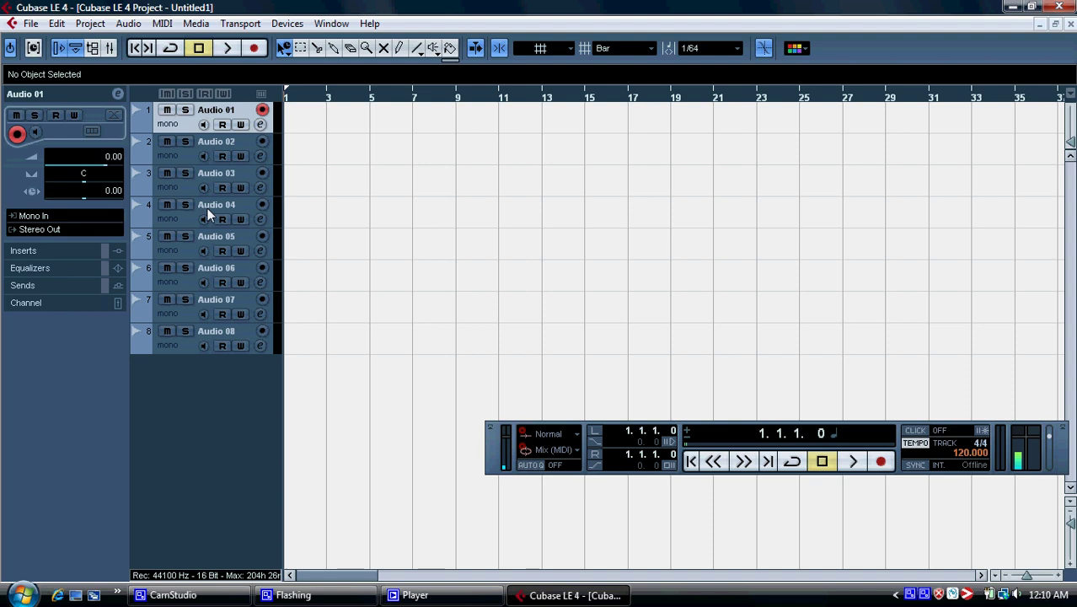
Step: Set the input routing of track Audio 01 to Mono In
click(217, 150)
click(217, 175)
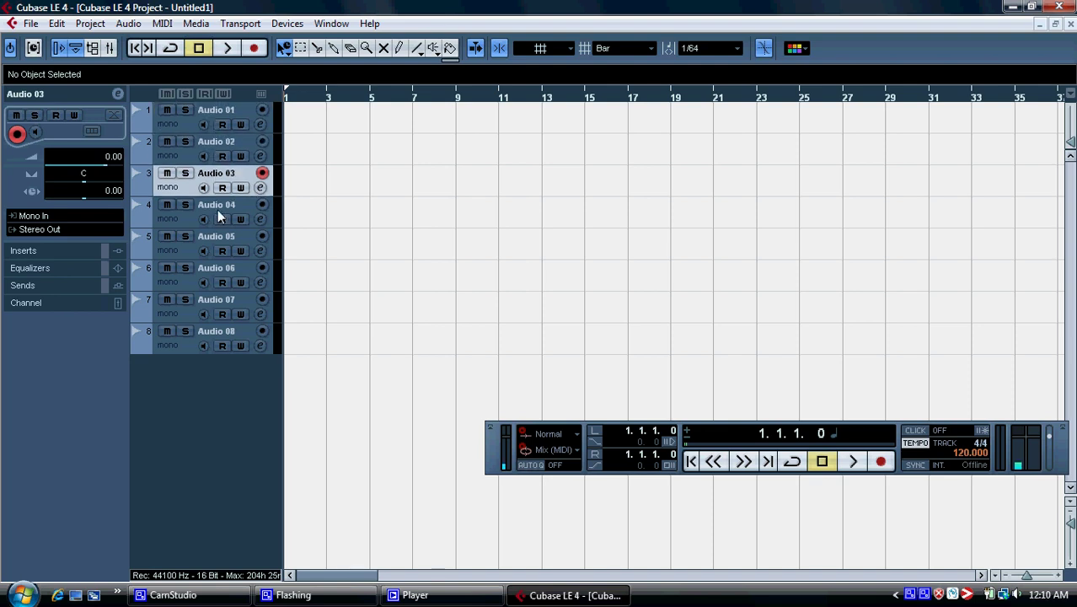
click(216, 121)
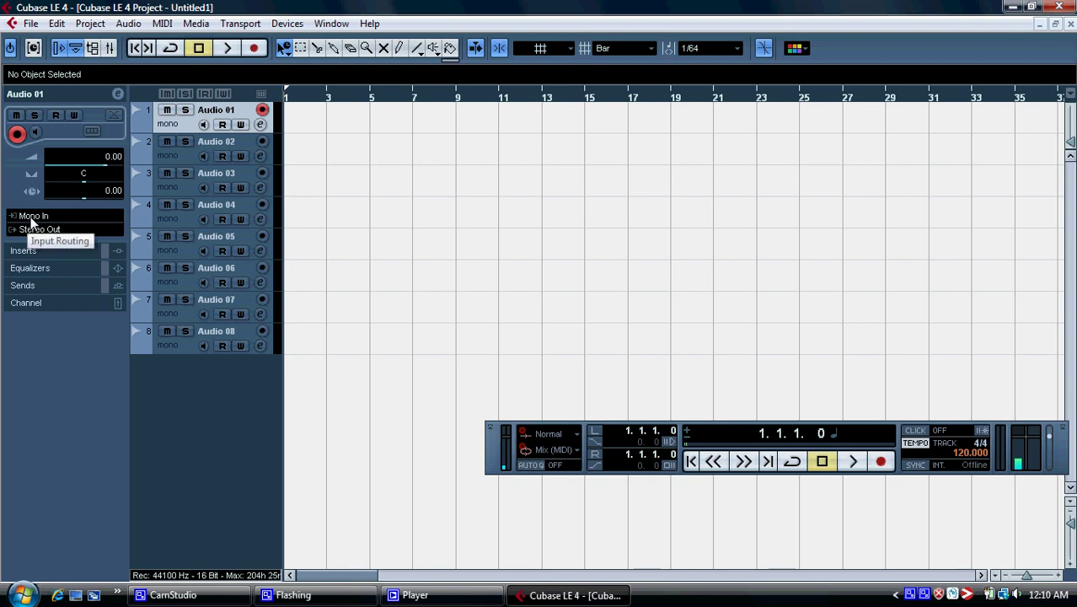
click(32, 221)
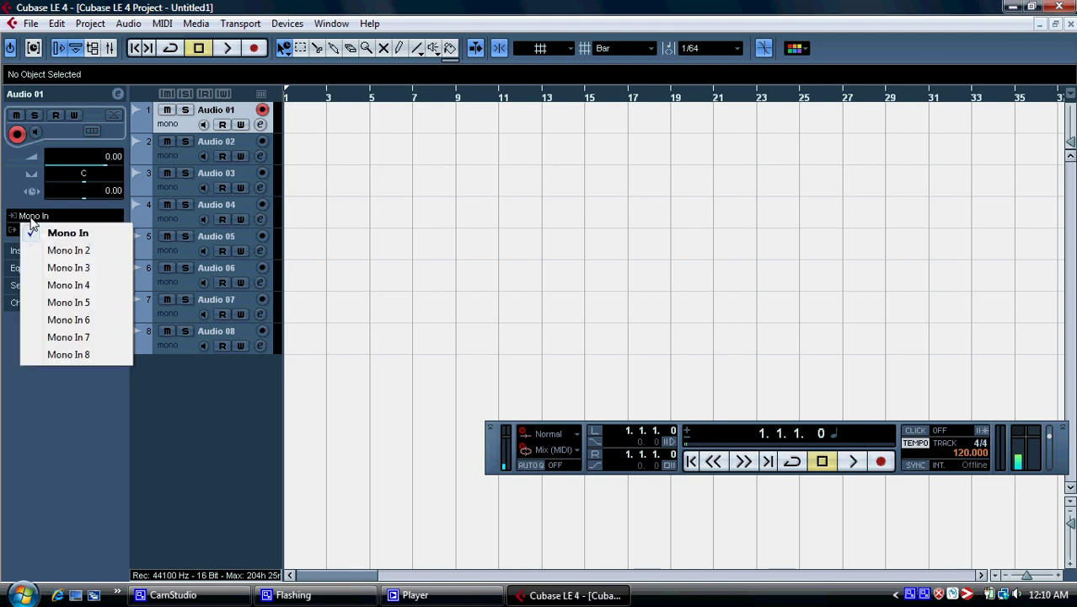
click(85, 240)
Step: Route the inputs of Audio 02, Audio 03 and Audio 04 to Mono In 2, Mono In 3 and Mono In 4
click(214, 145)
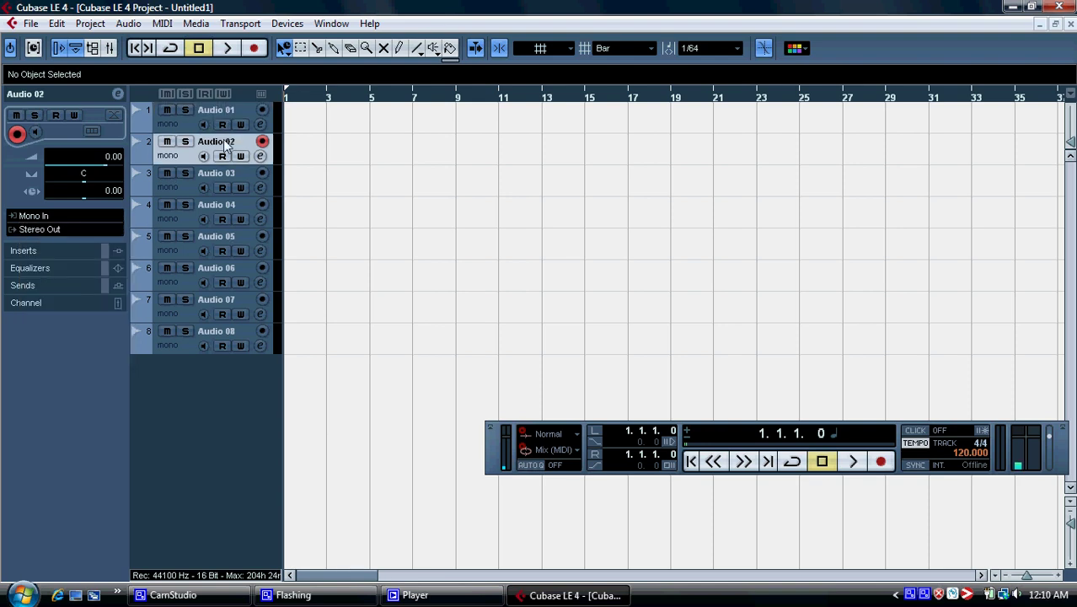
click(44, 216)
click(66, 249)
click(67, 216)
click(55, 268)
click(223, 203)
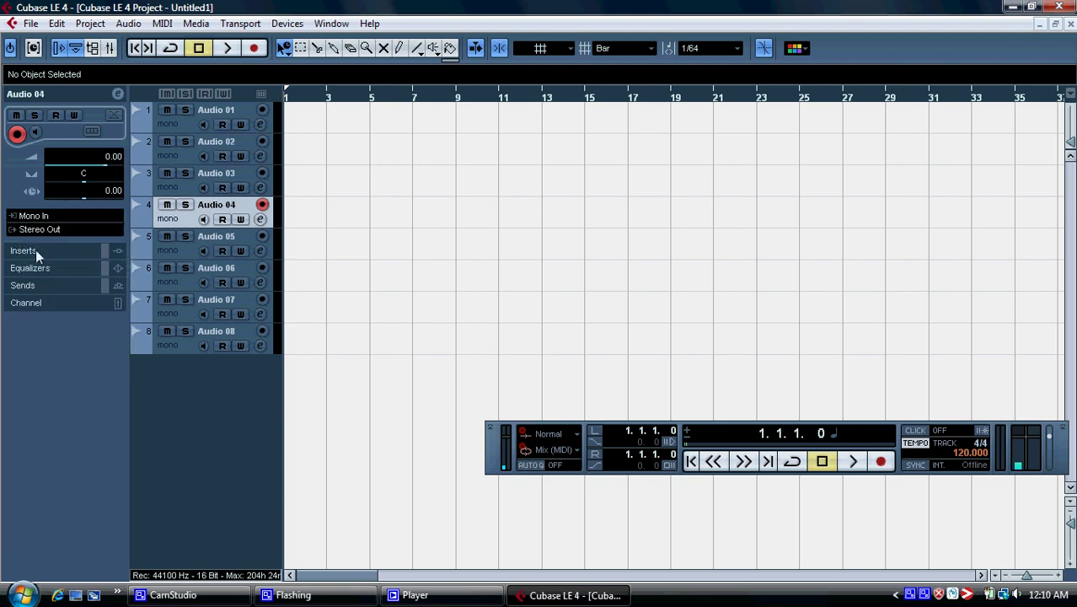
click(38, 217)
Step: Route the input of Audio 05 to Mono In 5 and that of Audio 06 to Mono In 6
click(208, 243)
click(208, 243)
click(51, 218)
click(71, 302)
click(219, 270)
click(93, 217)
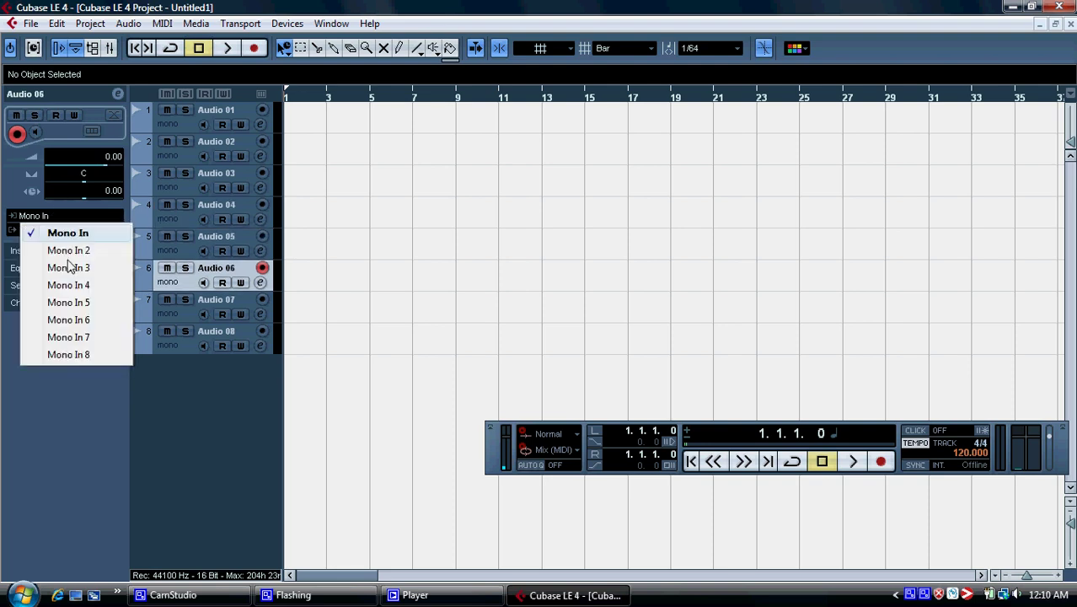
click(72, 318)
Step: Route the input of Audio 07 to Mono In 7 and that of Audio 08 to Mono In 8
click(177, 300)
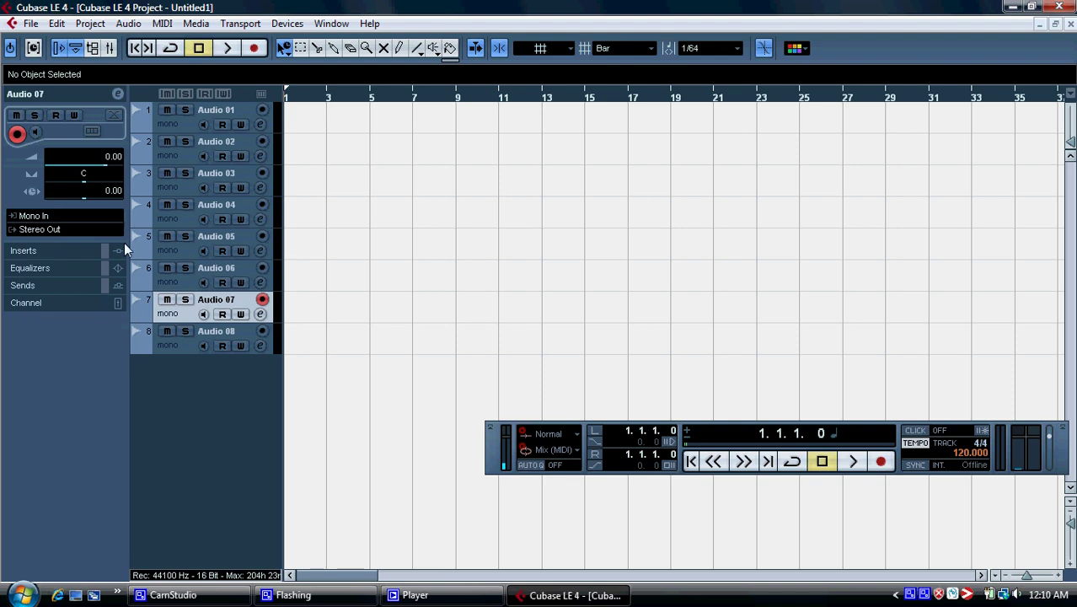
click(57, 219)
click(91, 337)
click(206, 331)
click(51, 219)
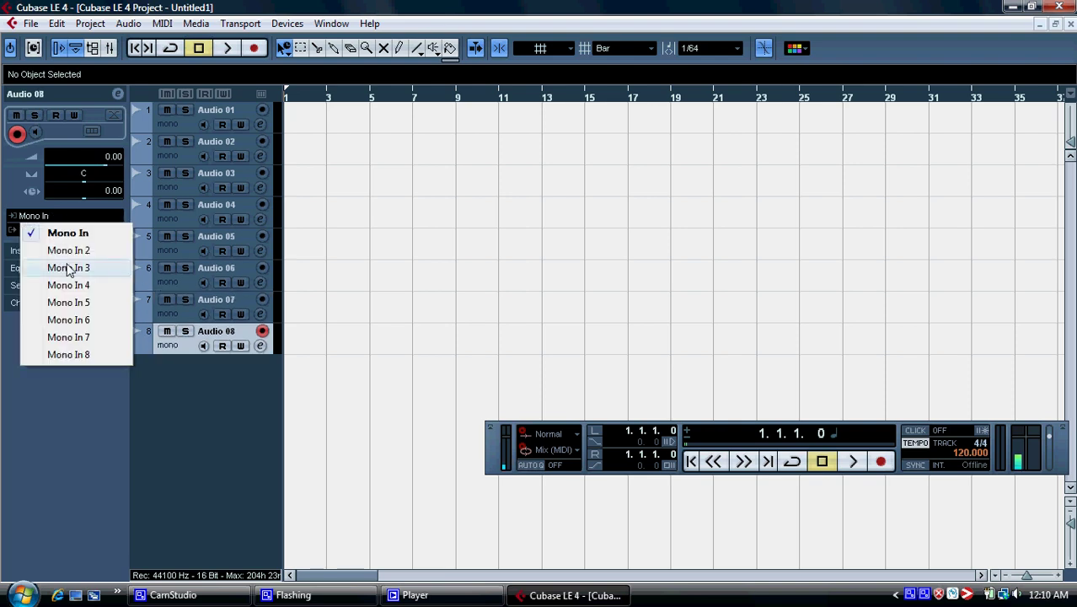
click(92, 355)
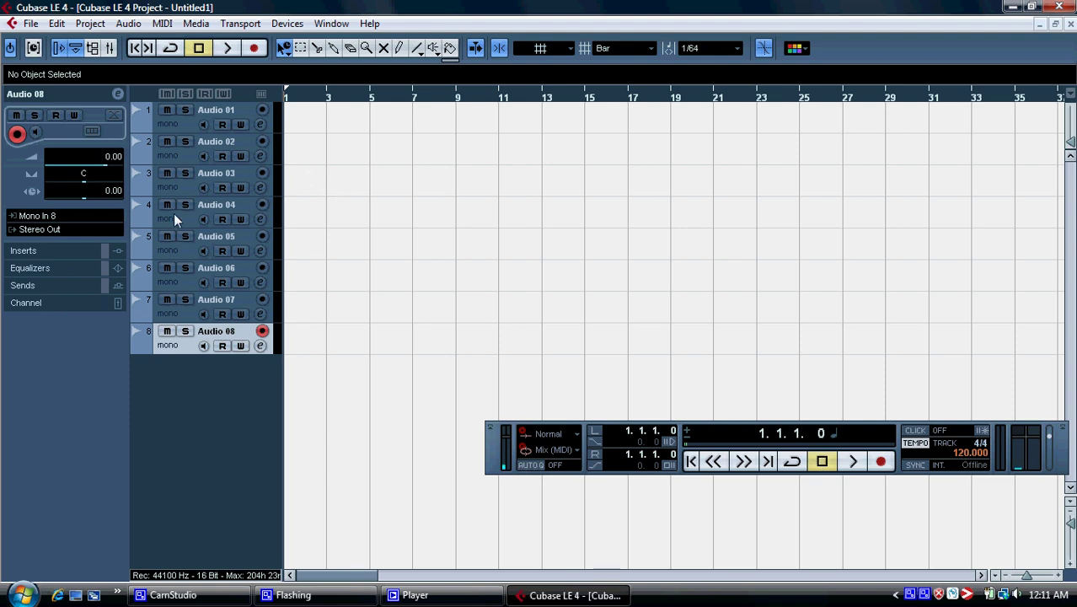
Step: Check the input routing of the audio tracks one by one from Audio 07 up to Audio 01
click(235, 309)
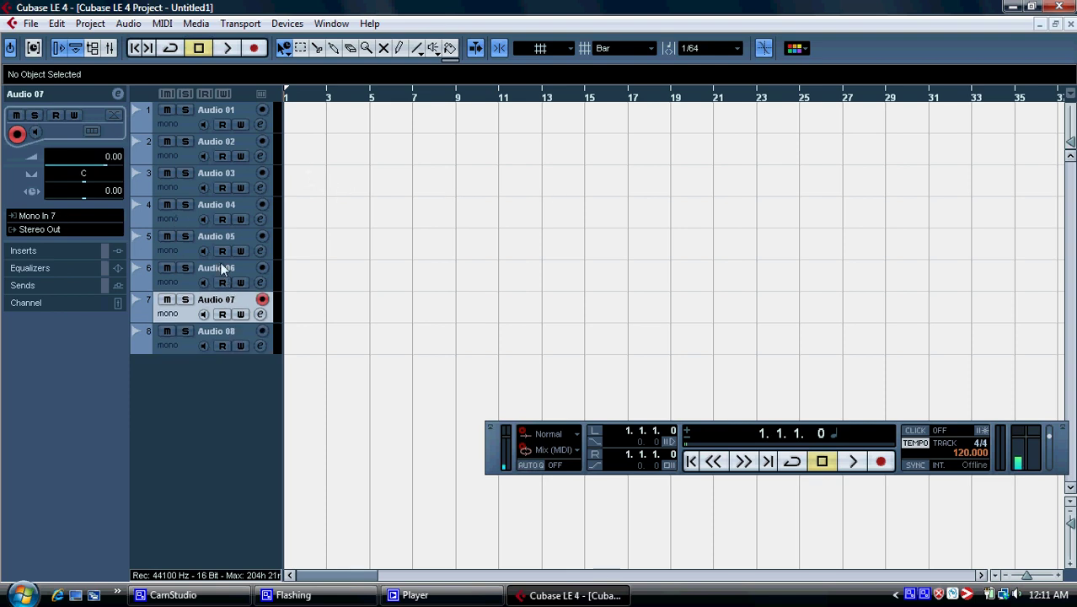
click(221, 265)
click(223, 242)
click(215, 207)
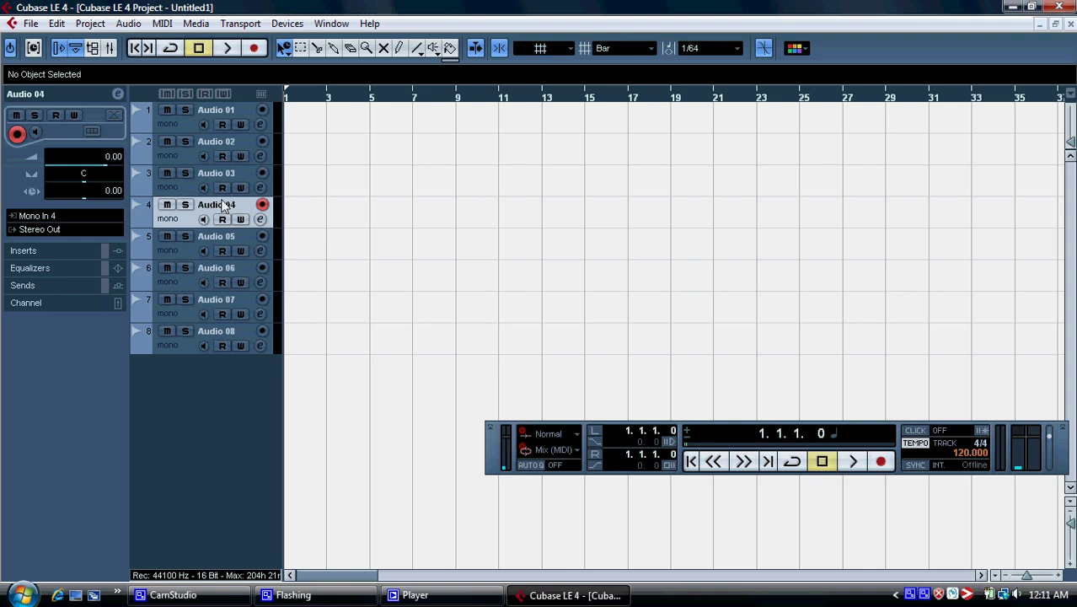
click(225, 174)
click(217, 143)
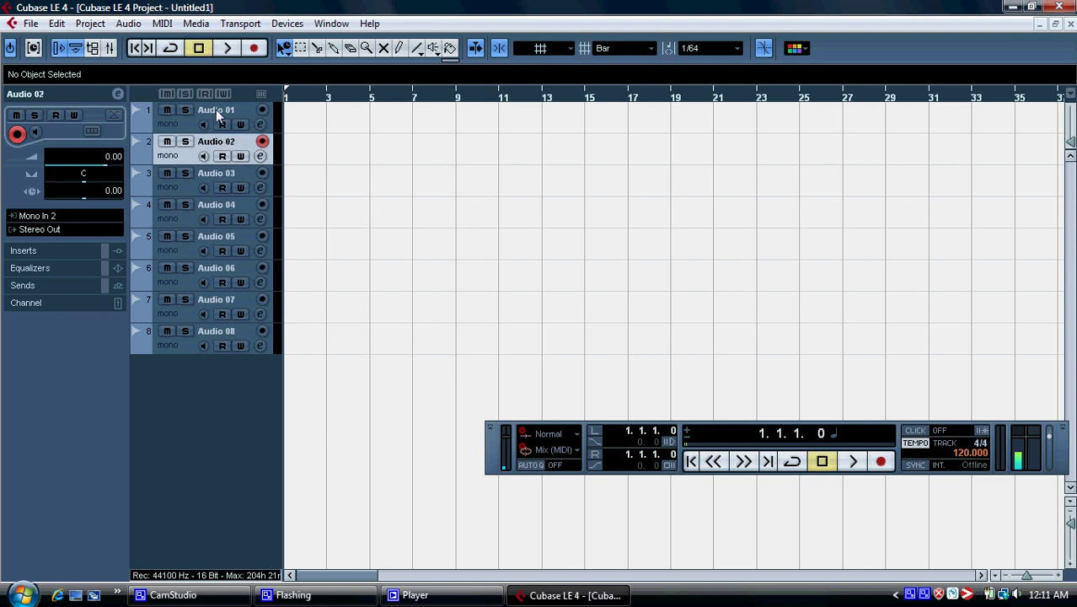
click(221, 115)
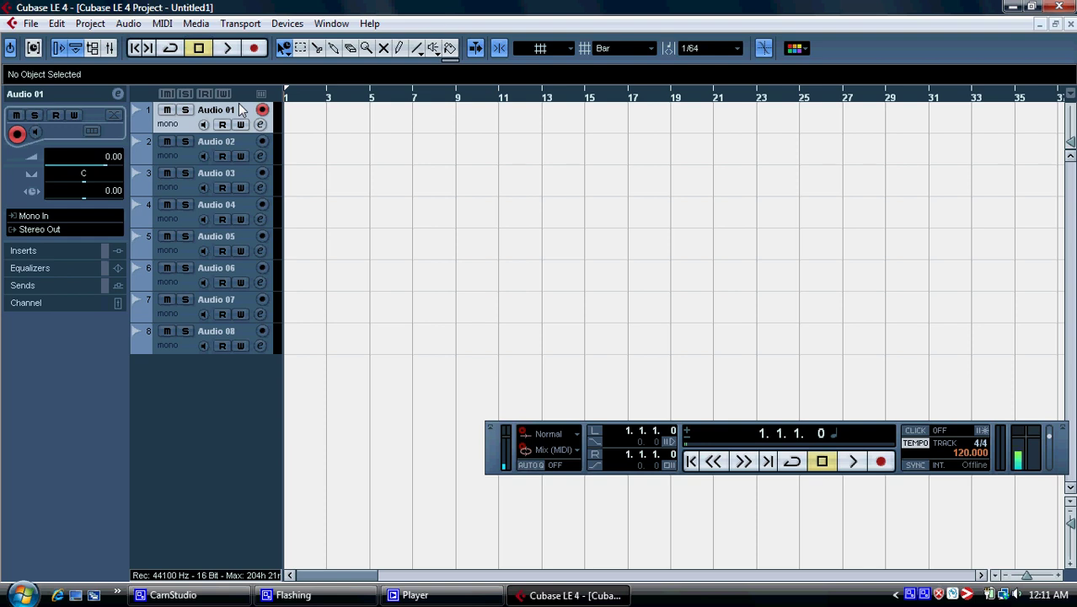
click(222, 151)
click(233, 181)
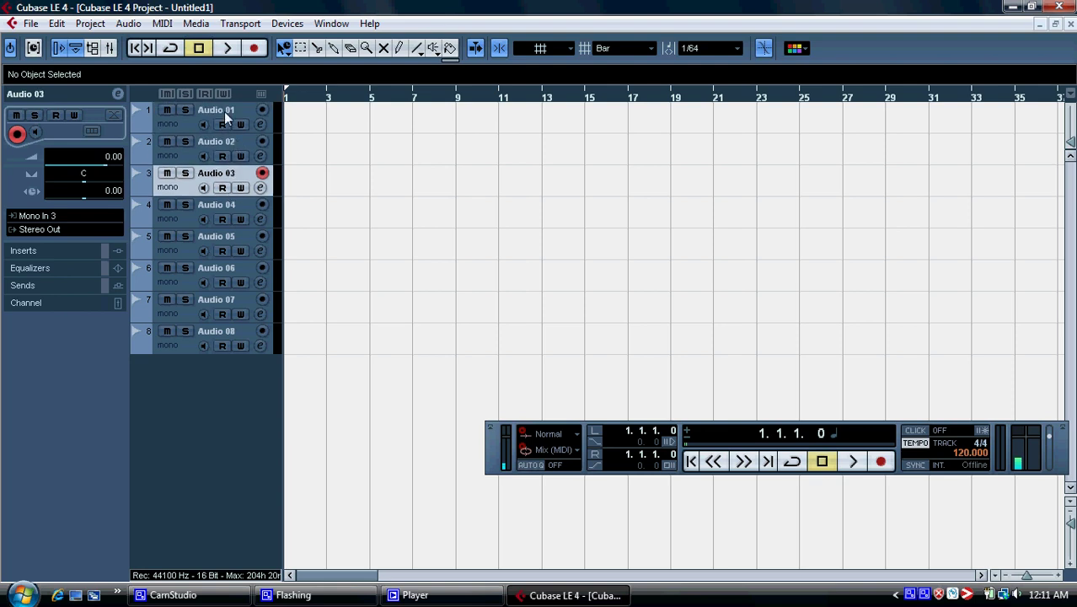
Step: Rename track Audio 01 as "kick"
double_click(227, 109)
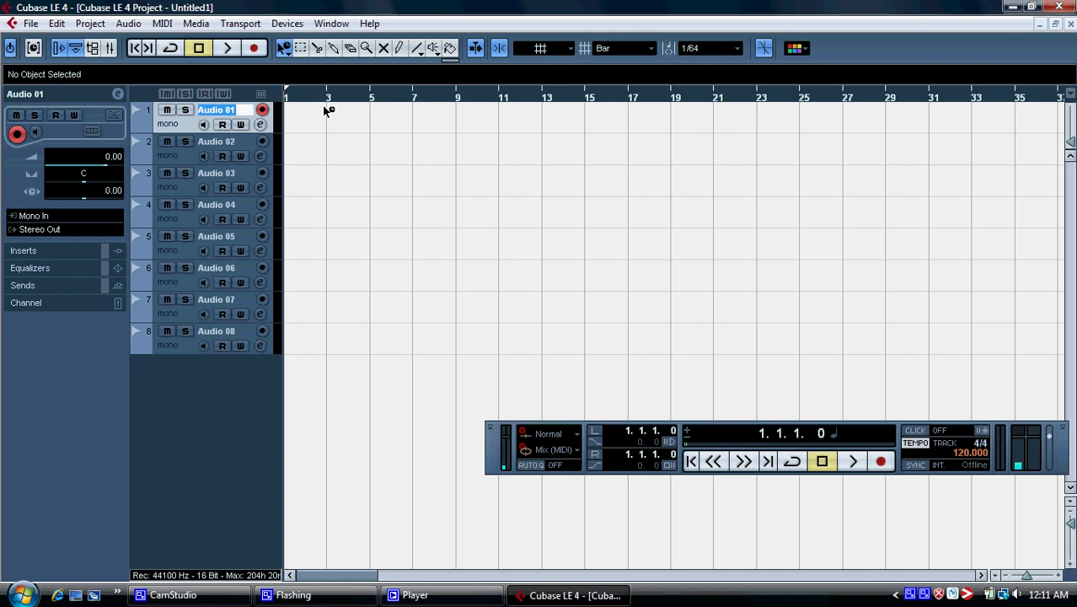
key(BackSpace)
text(kick)
key(Return)
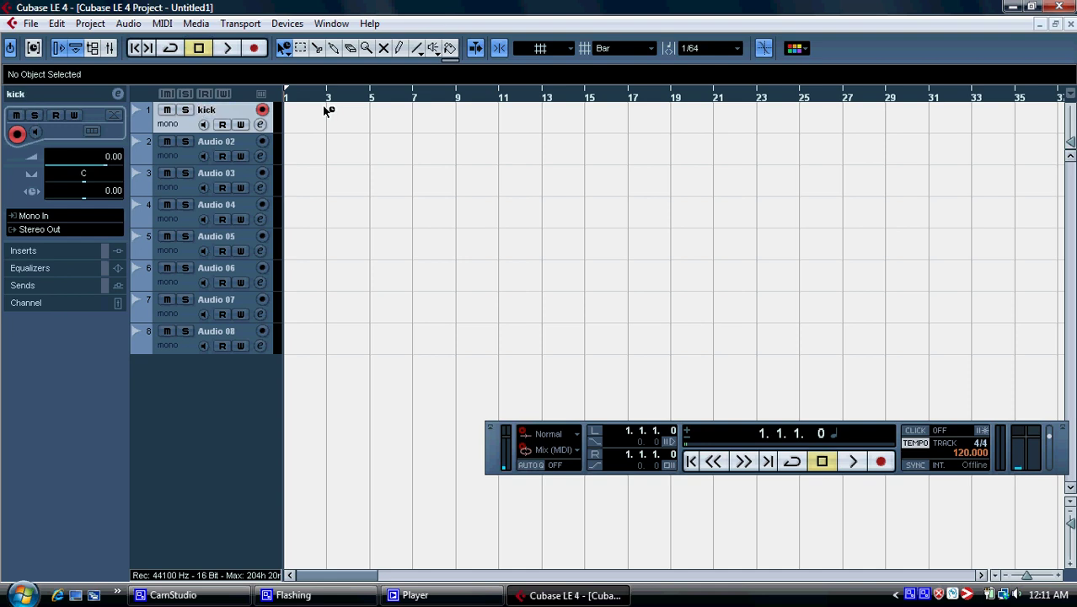
Step: Rename track Audio 02 as "snare" and keep the name of Audio 03
double_click(233, 143)
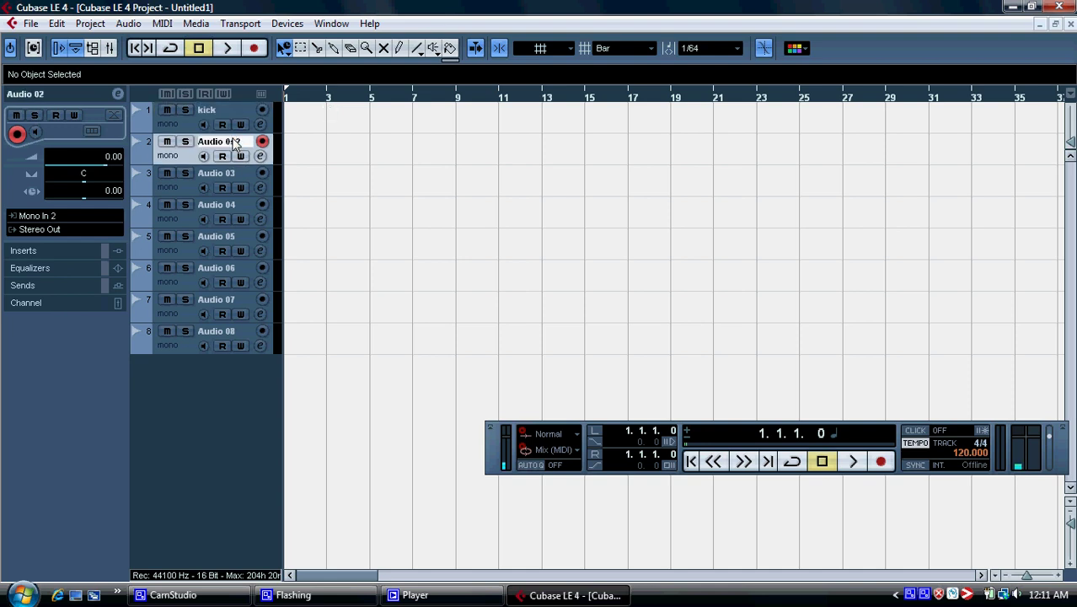
text(f)
text(nare)
key(Return)
double_click(202, 172)
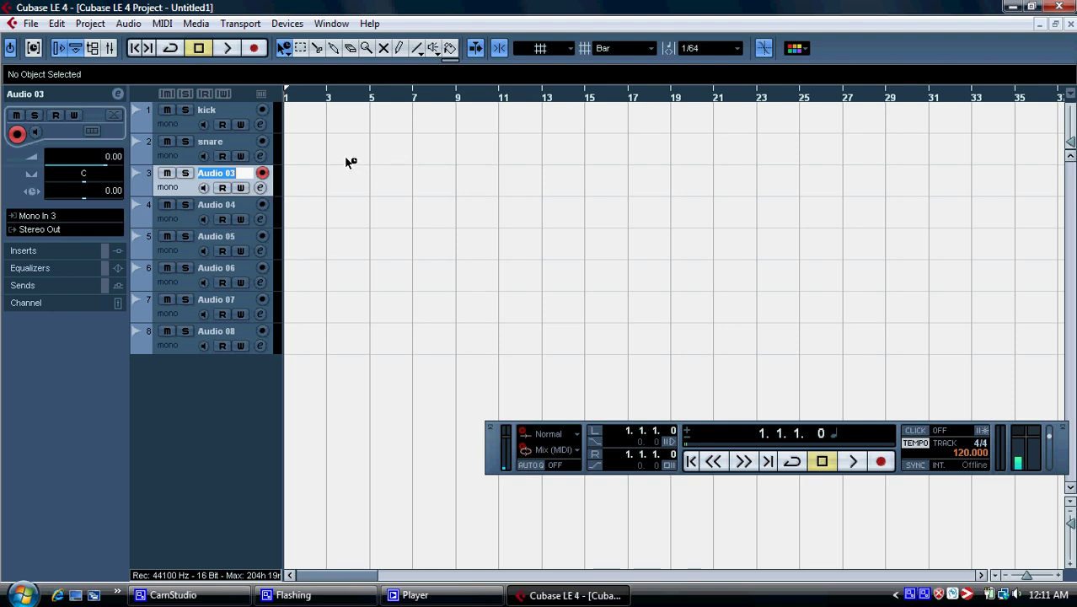
click(291, 148)
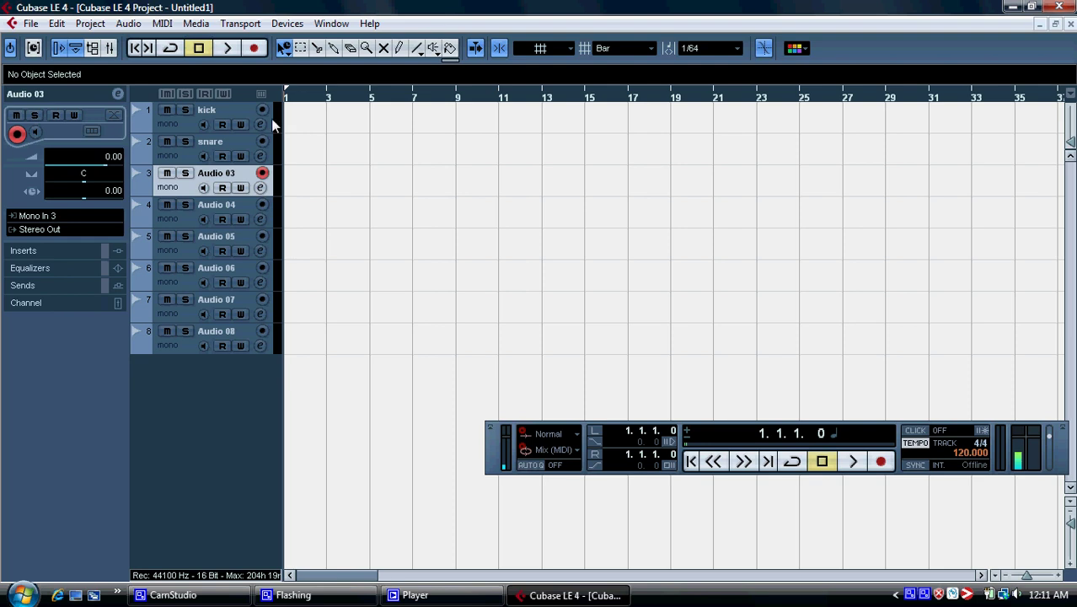
Step: Record-enable the kick, snare and Audio 04 to Audio 08 tracks in addition to Audio 03
click(262, 110)
click(262, 142)
click(262, 205)
click(262, 237)
click(262, 268)
click(262, 299)
click(262, 331)
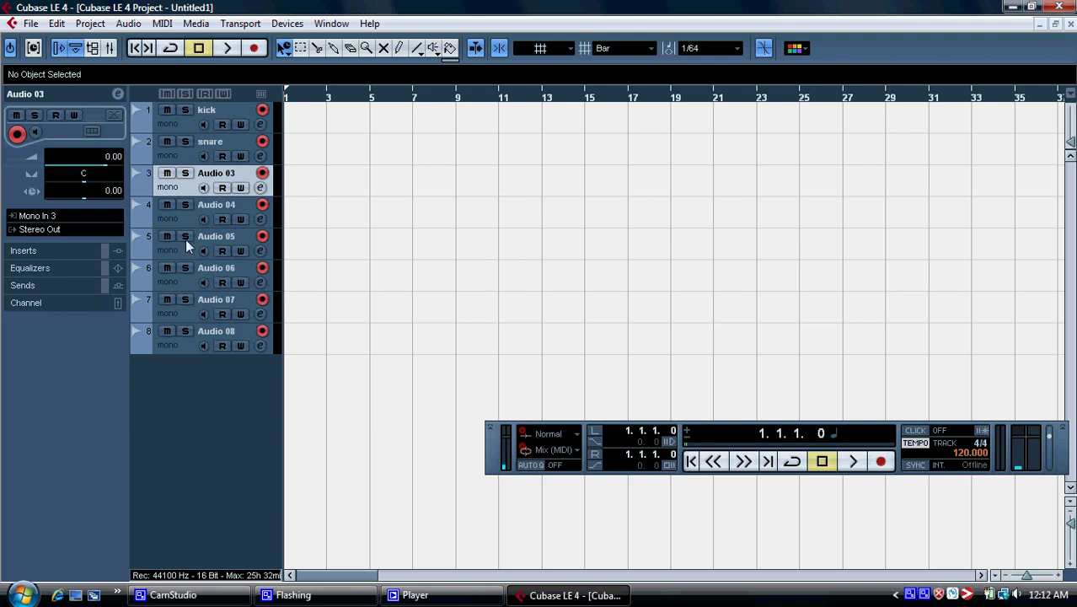
click(262, 143)
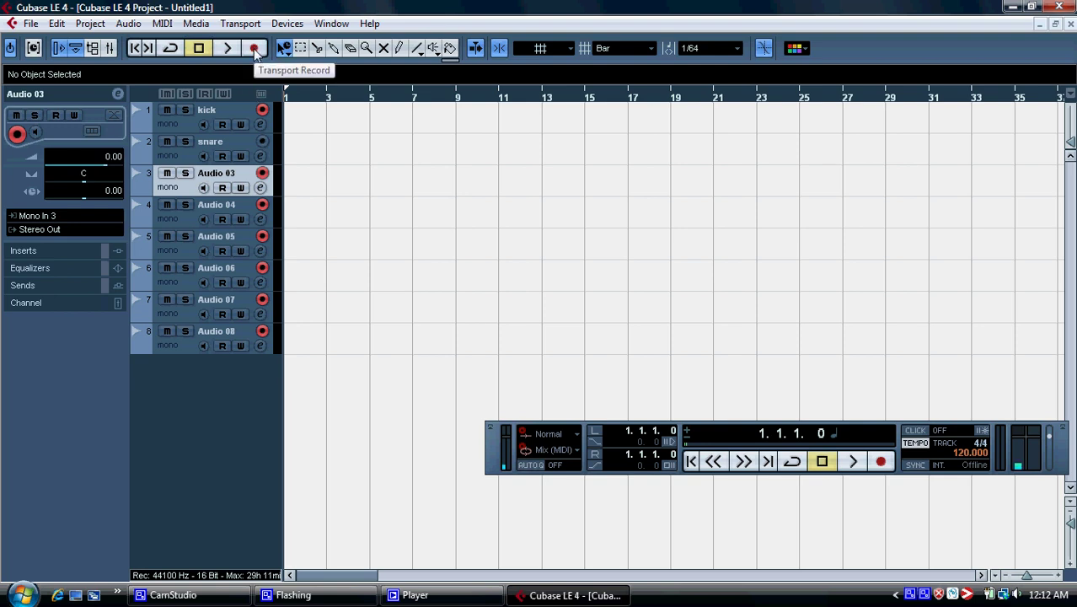
click(262, 142)
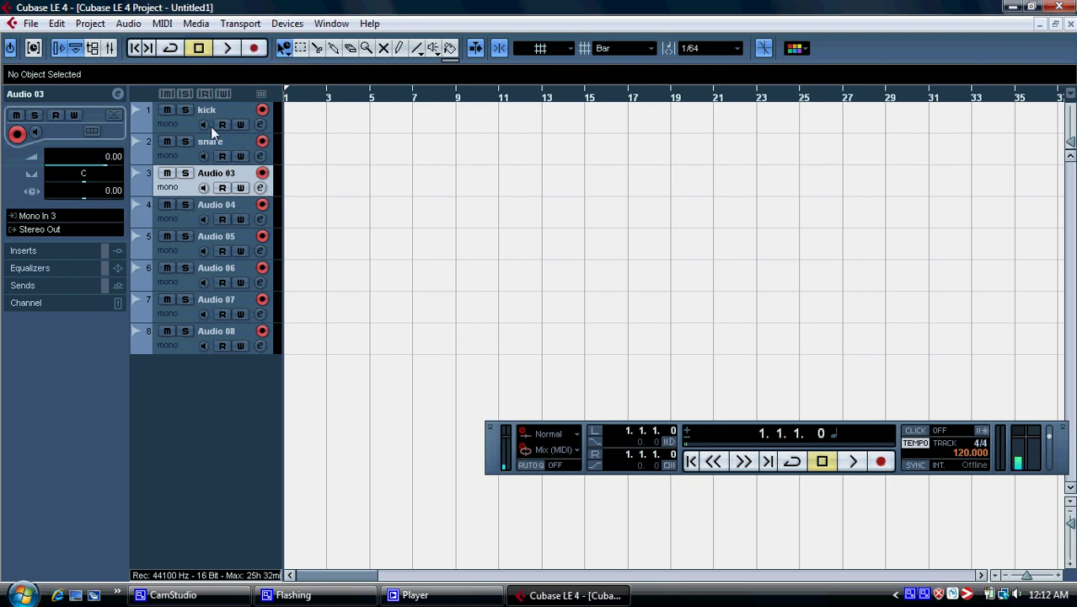
Step: Record a take of about seven bars with Audio 05 disarmed, and a second of about four bars with all eight tracks armed
click(262, 236)
click(255, 50)
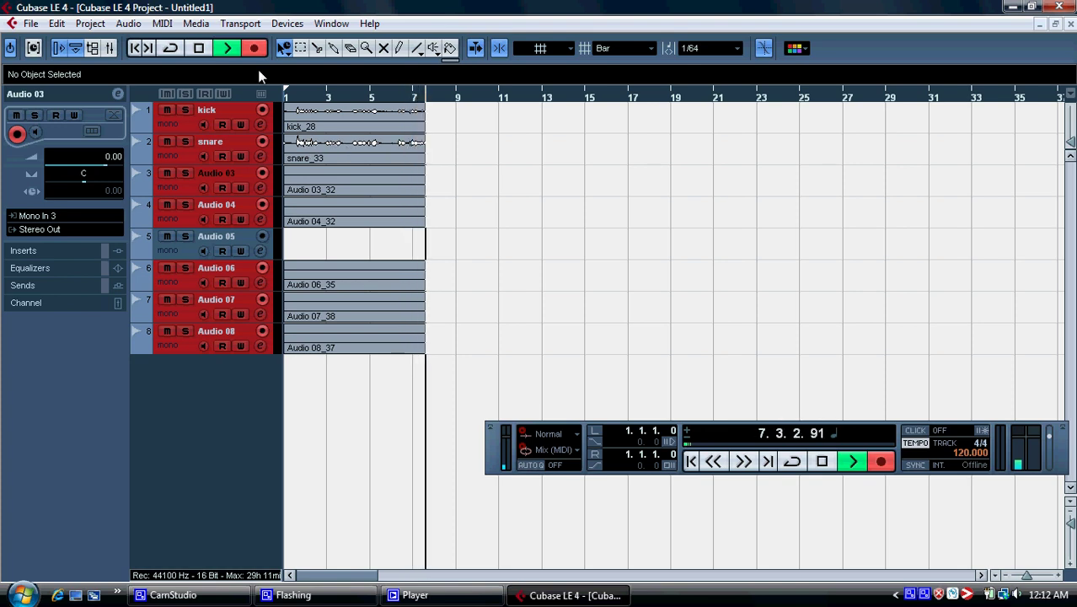
click(254, 48)
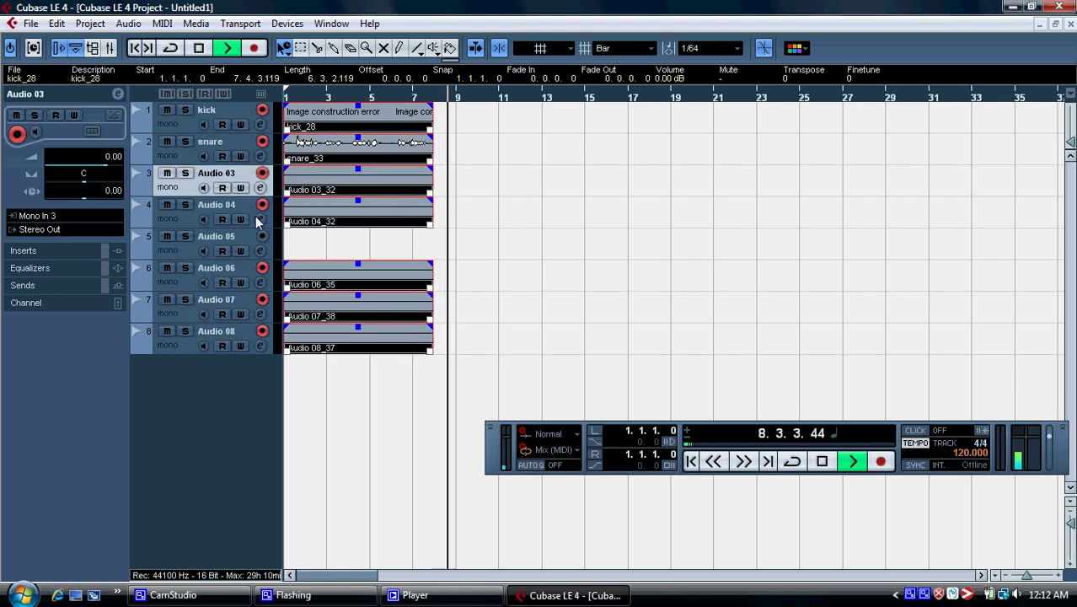
key(space)
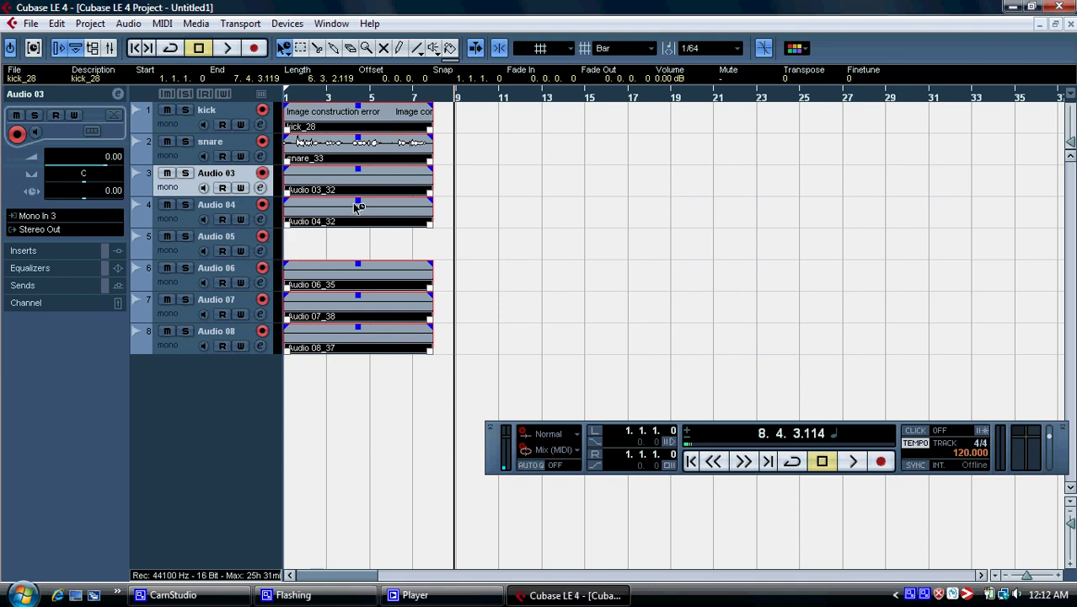
click(254, 48)
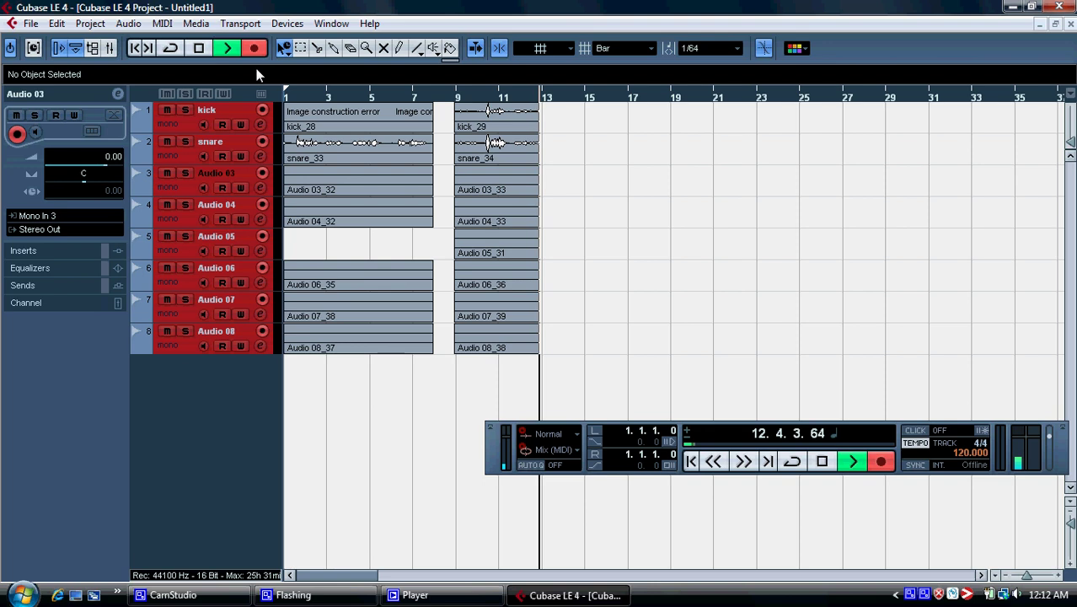
key(space)
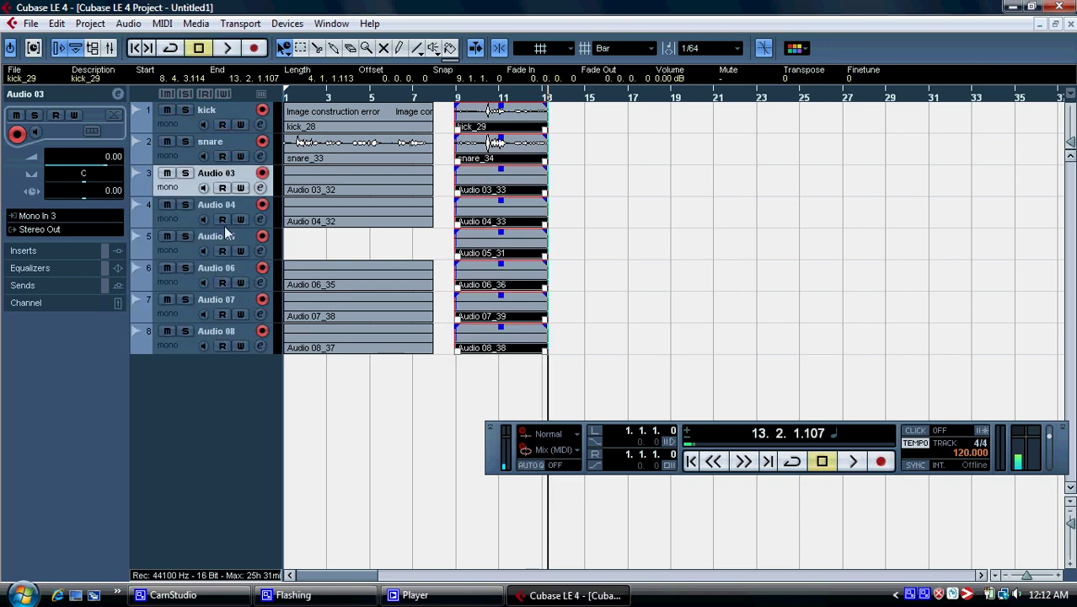